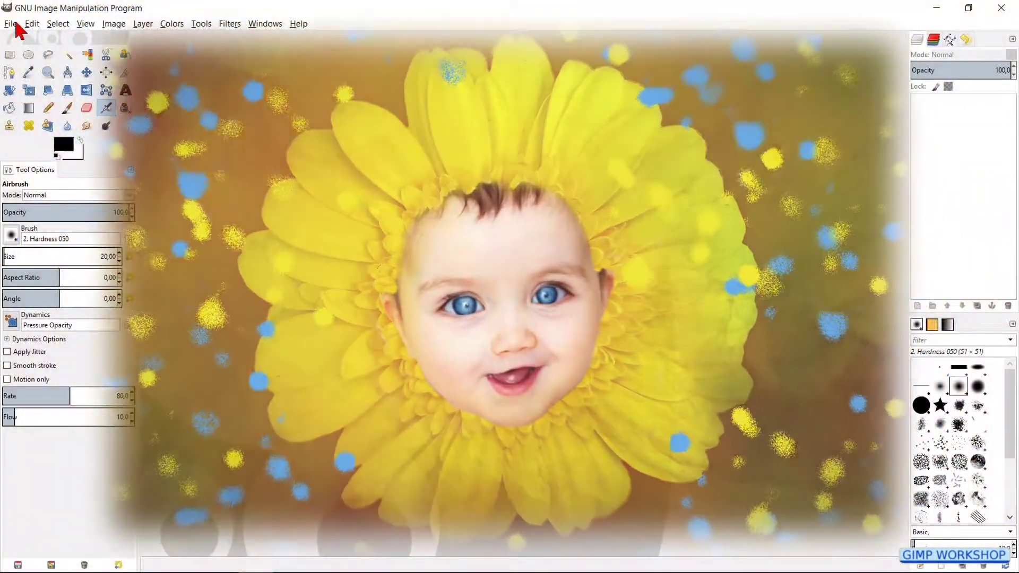
Step: Open 1 - gerbera-1365459_1920.jpg from the tu 28 baby face in flower folder as the base image
click(13, 24)
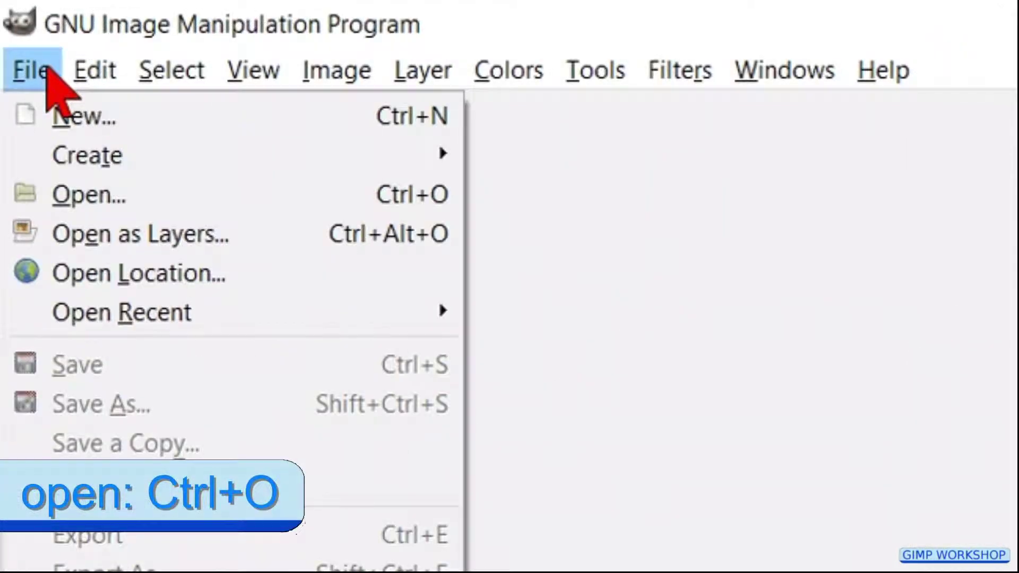
click(61, 195)
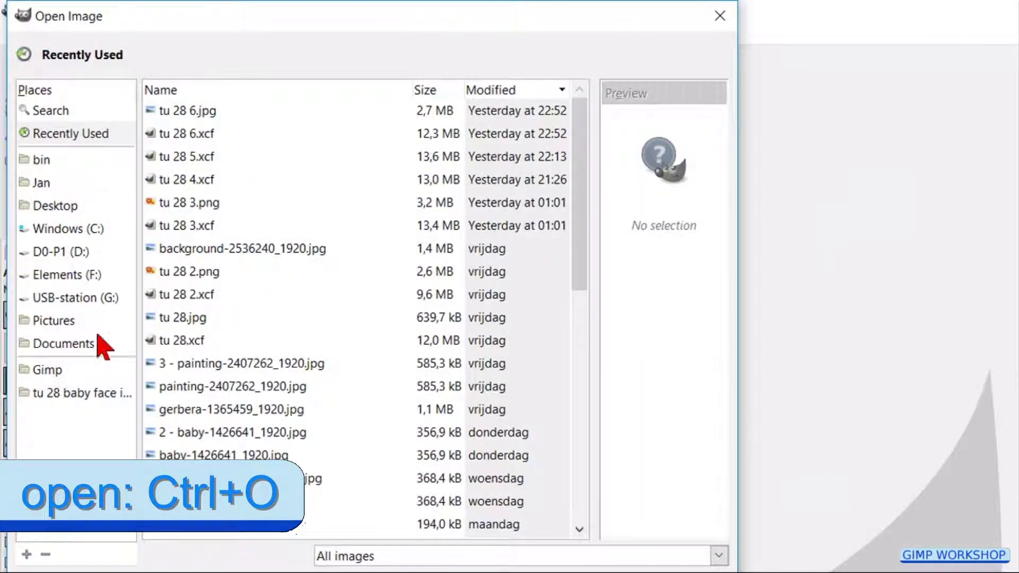
click(97, 395)
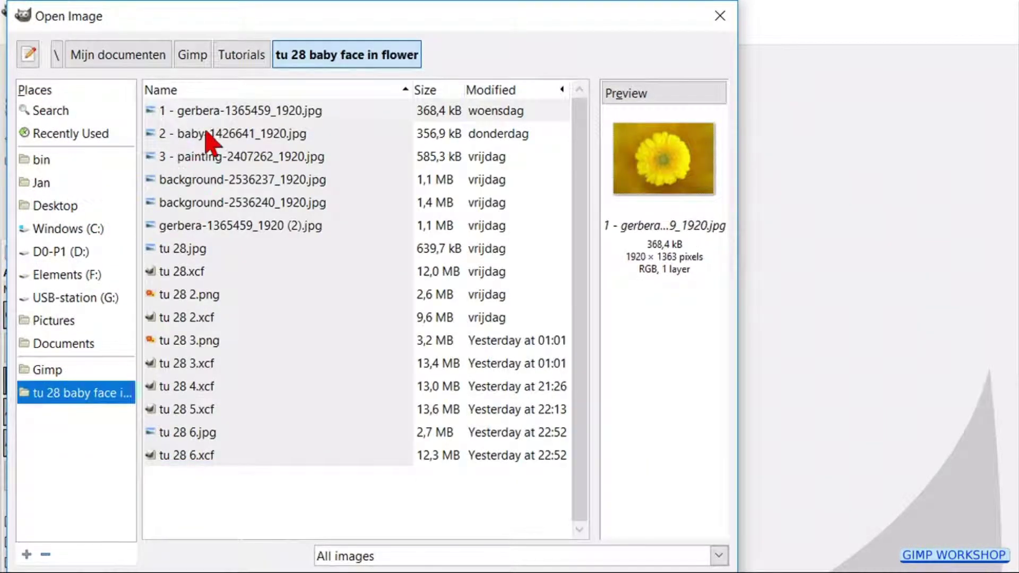
click(221, 111)
double_click(221, 111)
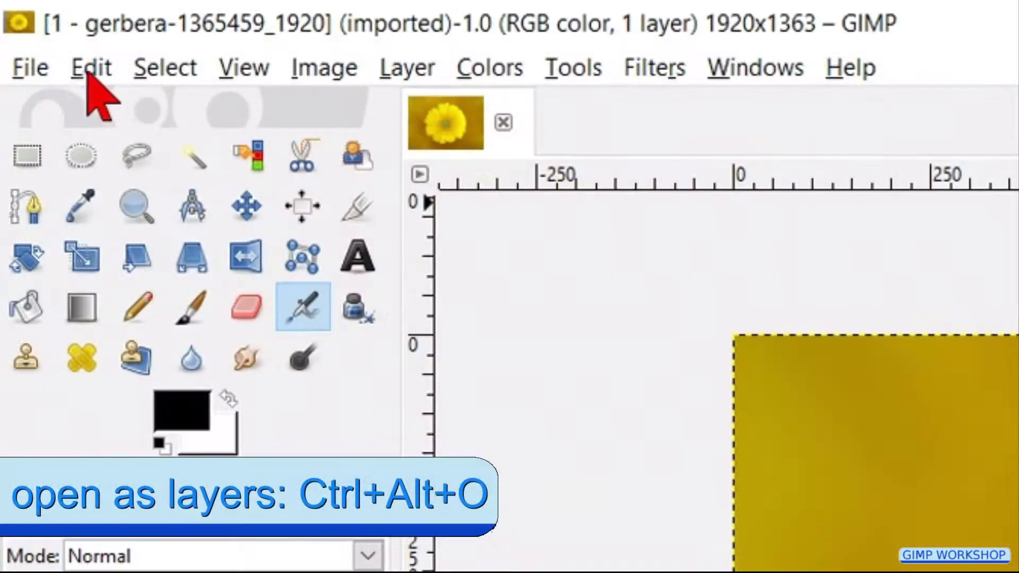
Step: Add 2 - baby-1426641_1920.jpg as a new layer above the gerbera image
click(47, 75)
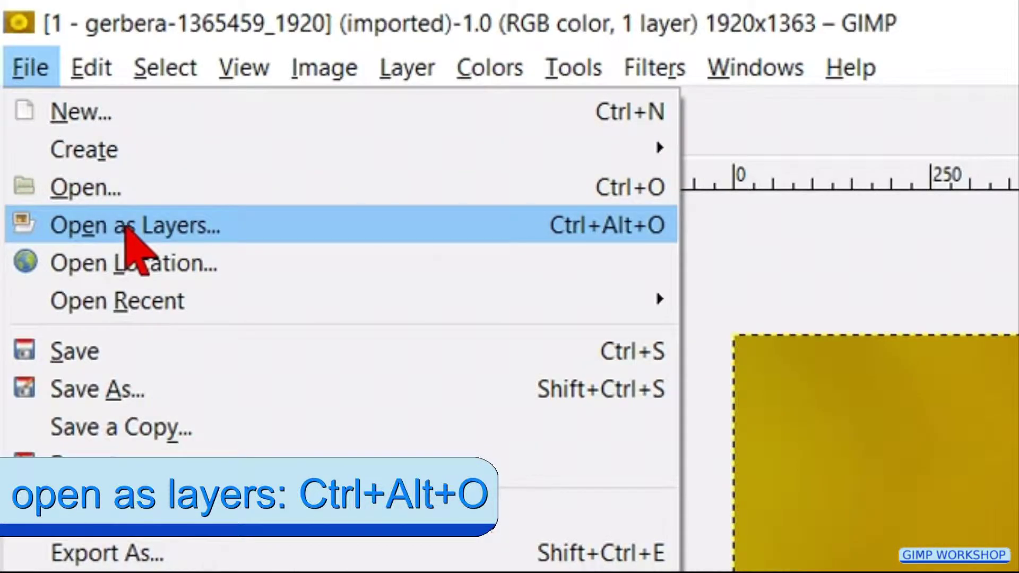
click(127, 228)
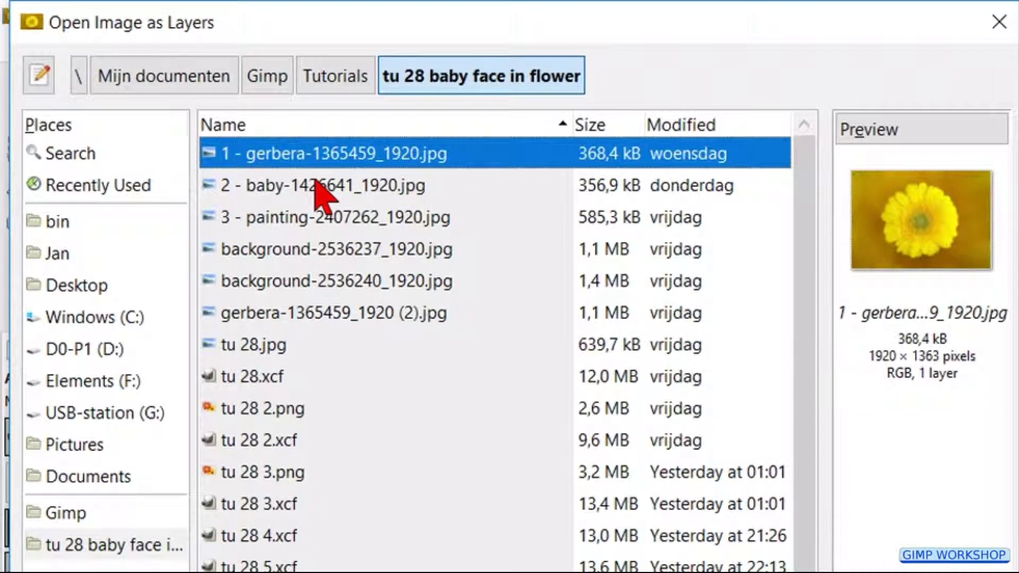
double_click(317, 183)
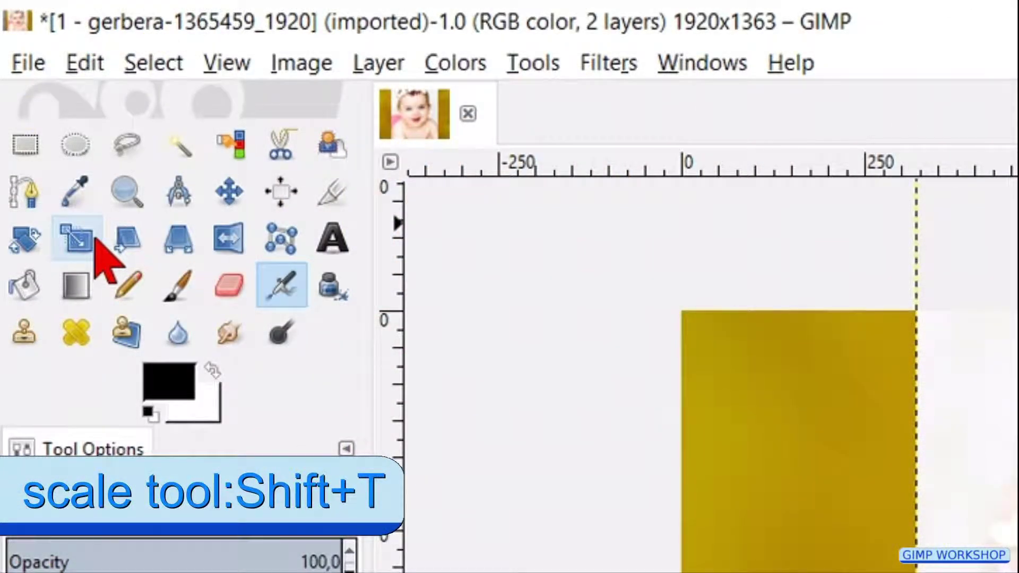
Step: Prepare to scale the baby layer with linked proportions, a semi-transparent preview and the original hidden
click(96, 240)
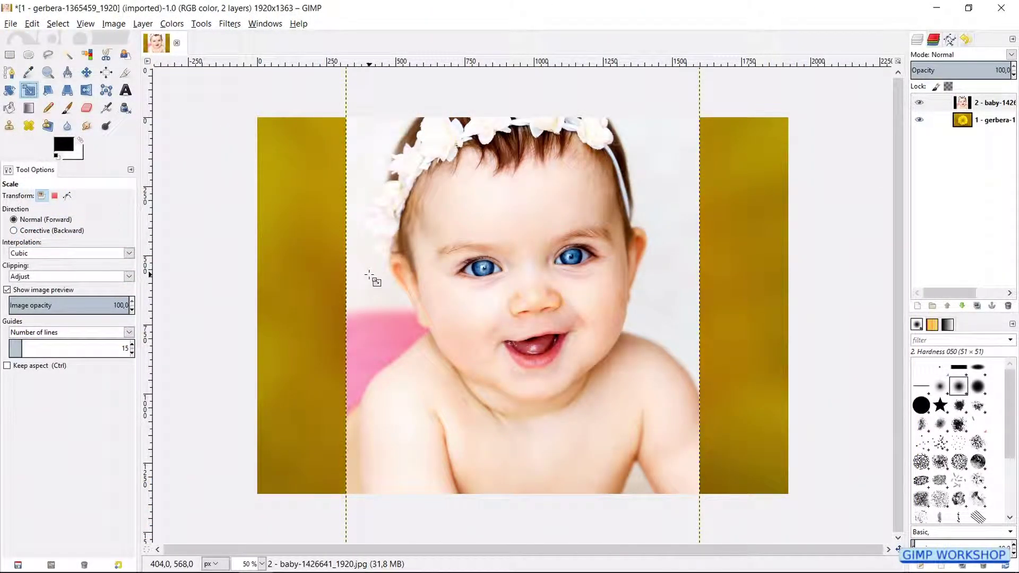
click(371, 276)
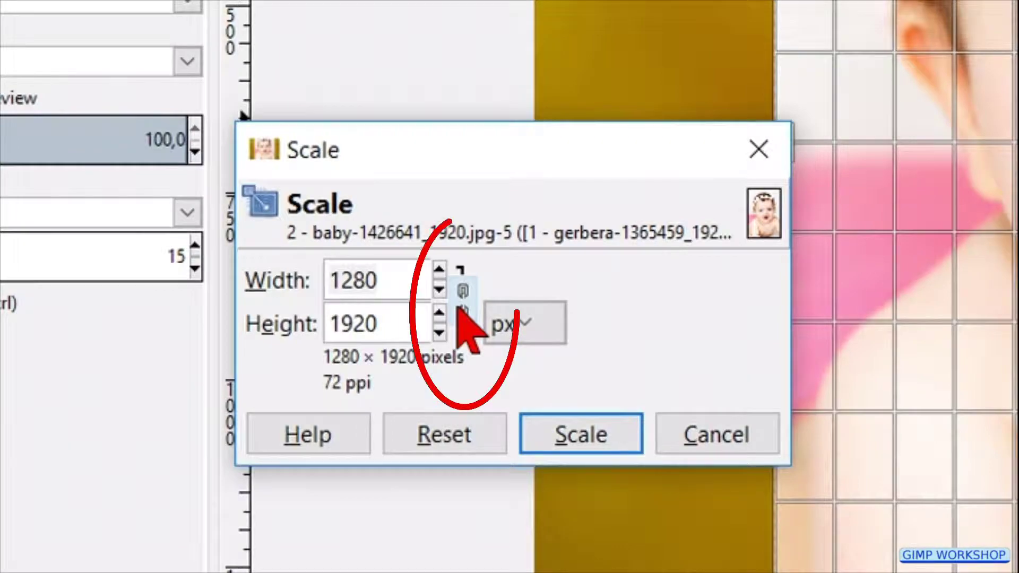
click(460, 310)
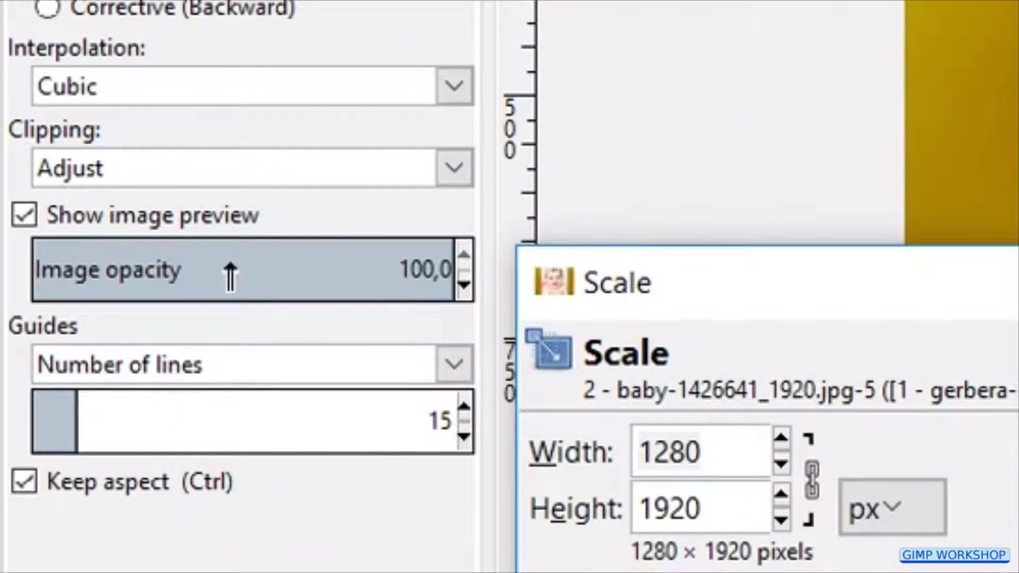
click(230, 276)
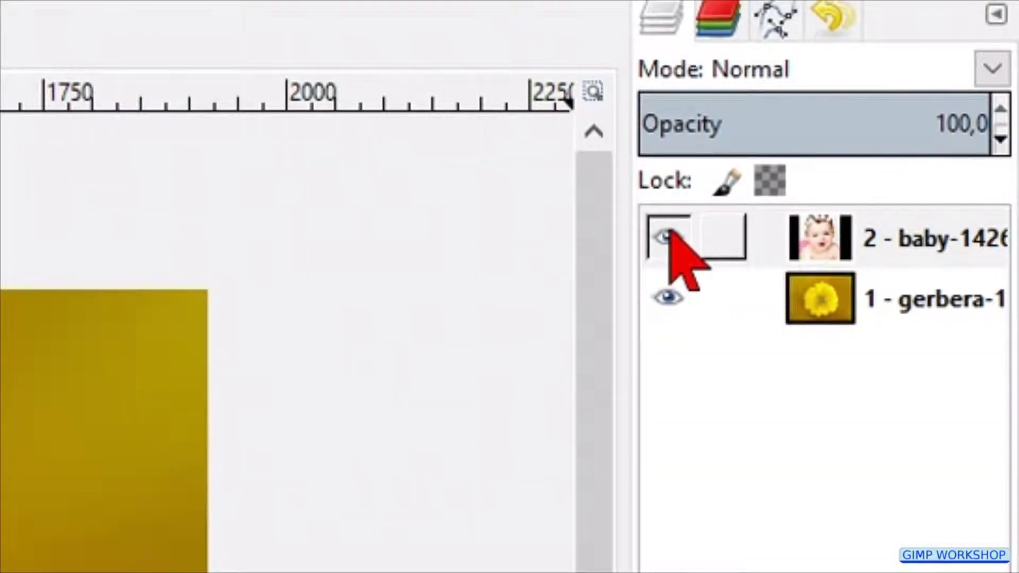
click(669, 233)
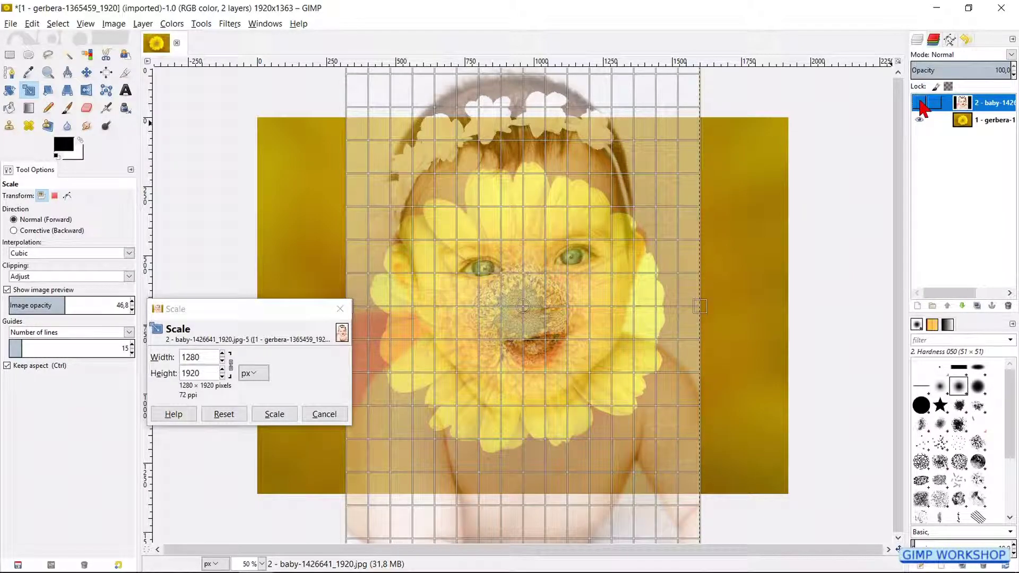
Step: Shrink the baby layer to 699 × 1048 and place its face over the flower centre
drag(648, 106, 515, 305)
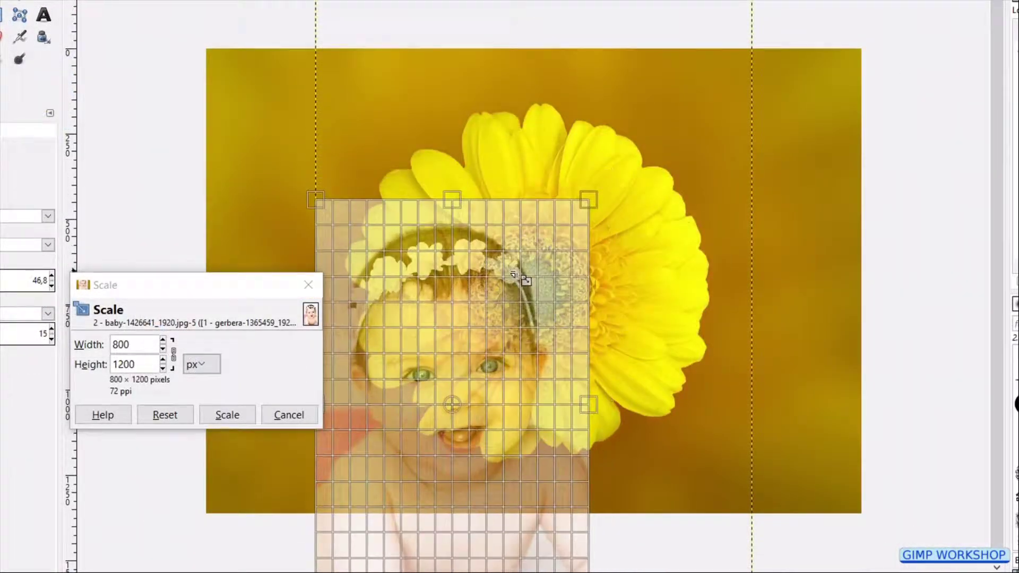
drag(362, 515, 411, 460)
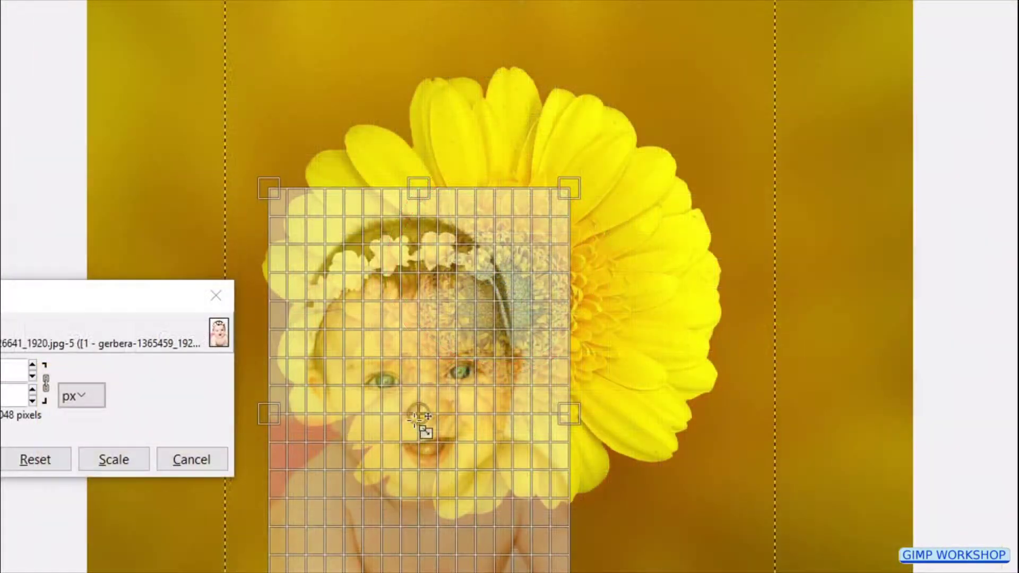
drag(500, 277, 581, 202)
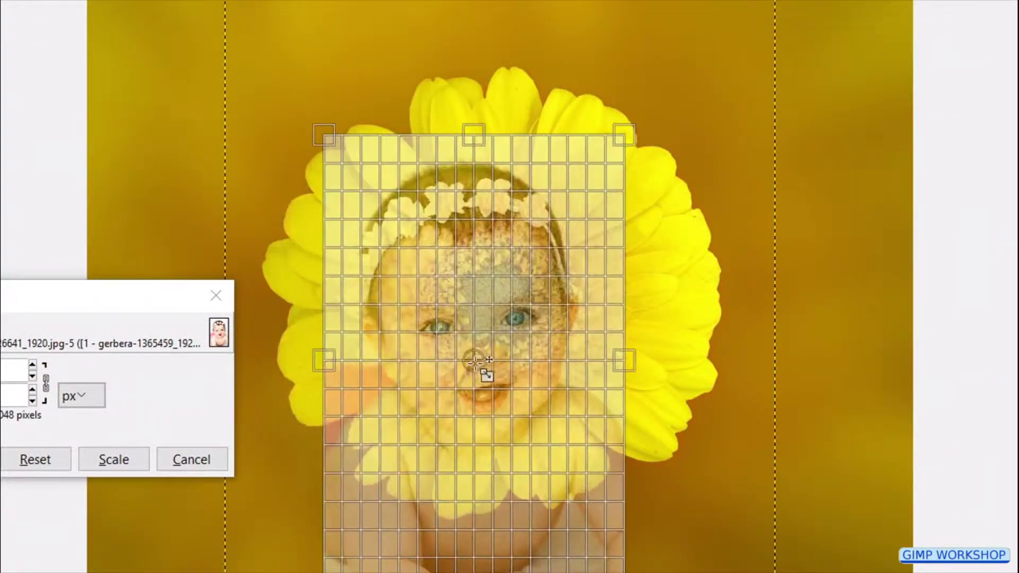
drag(473, 362, 499, 347)
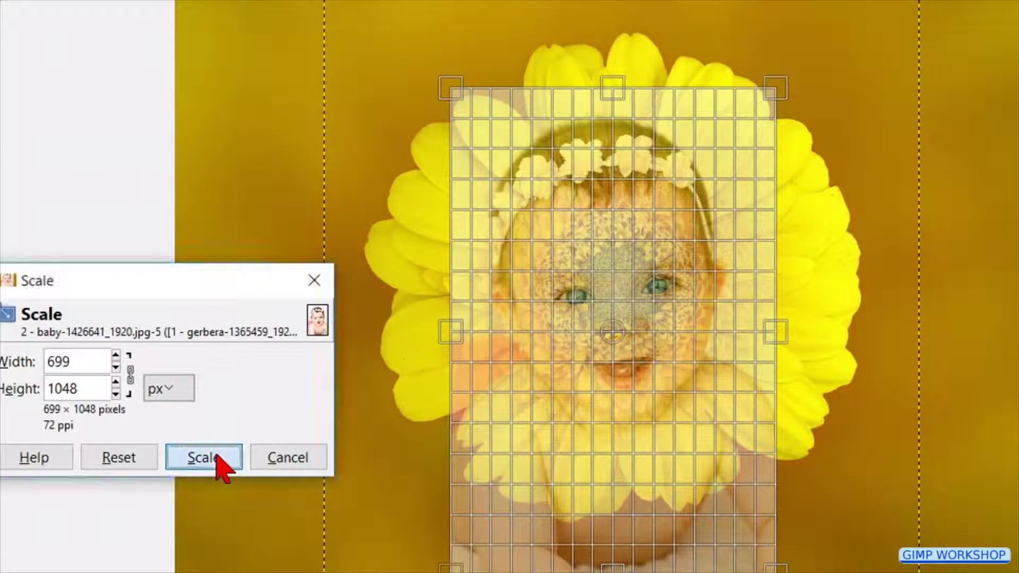
click(566, 429)
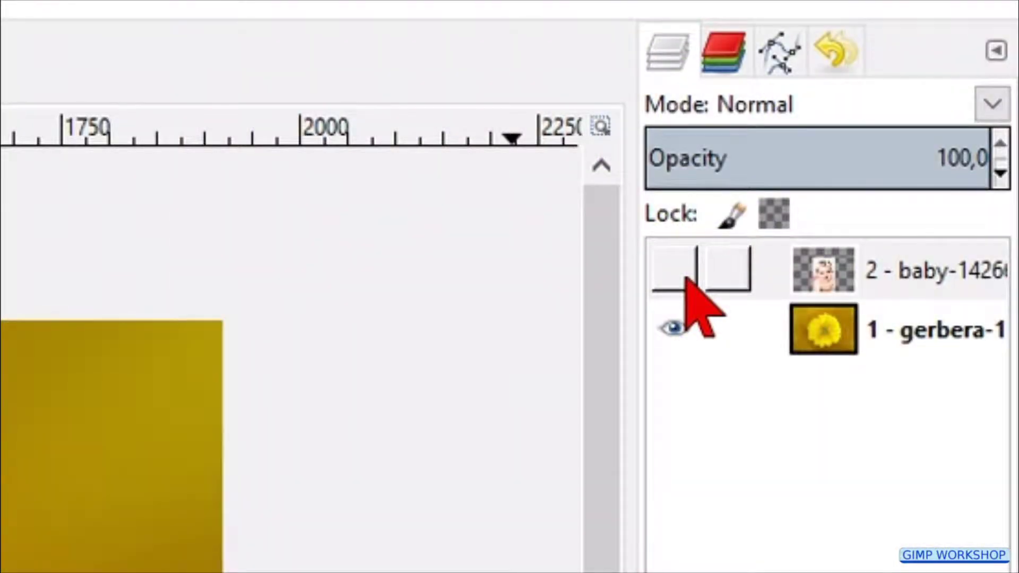
Step: Make the baby layer visible again and give it a White (full opacity) layer mask
click(685, 278)
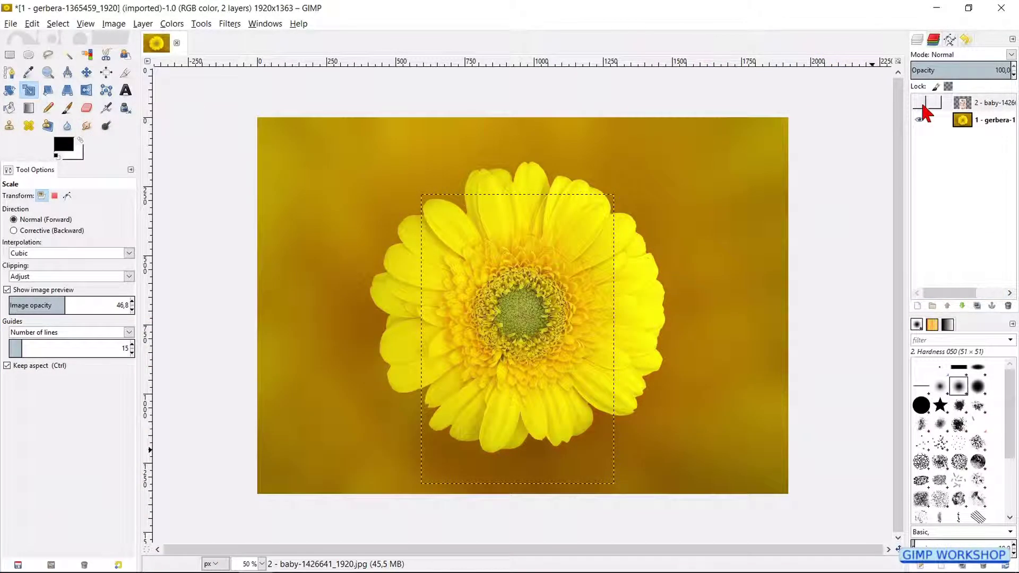
click(674, 269)
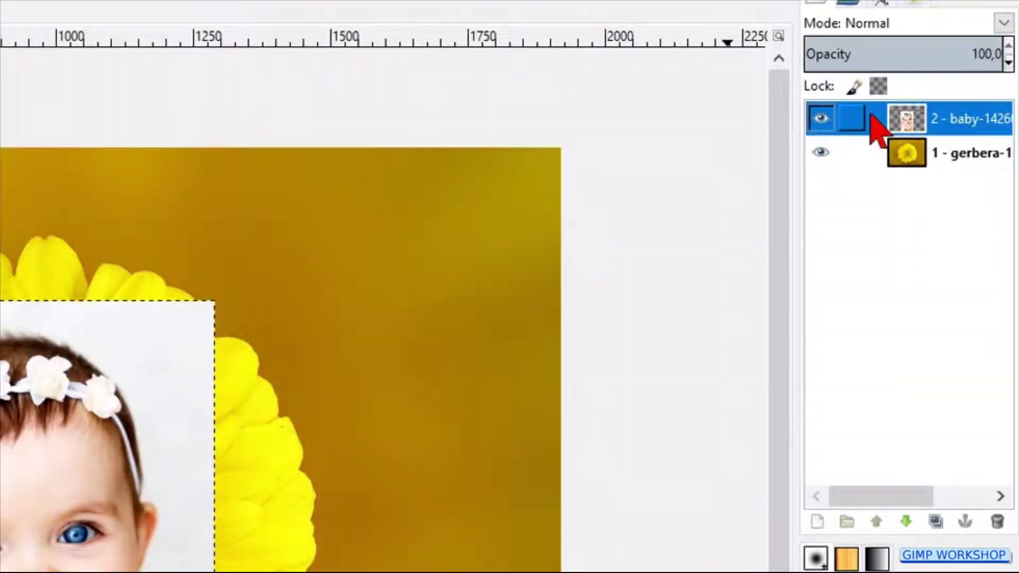
right_click(878, 130)
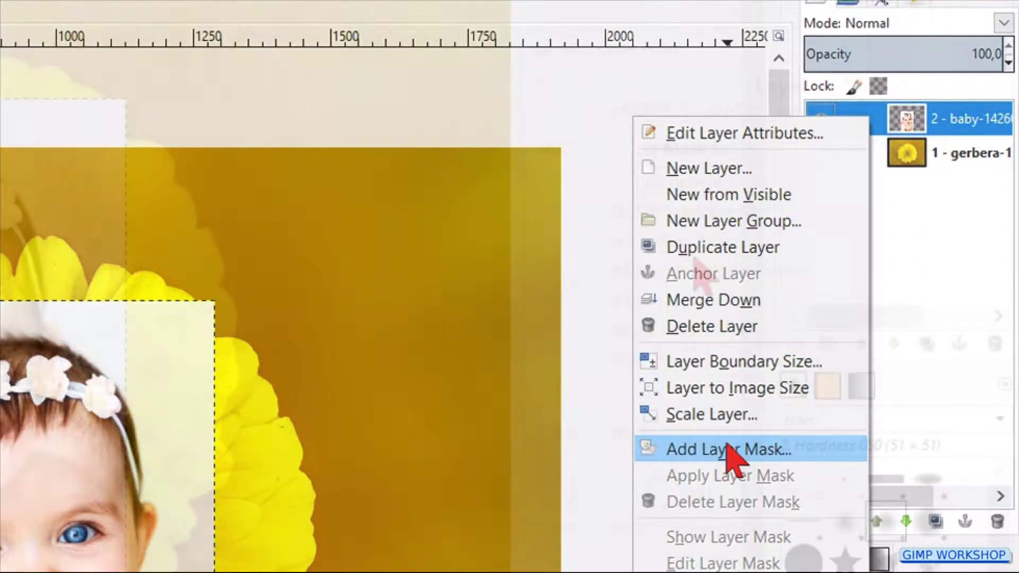
click(732, 451)
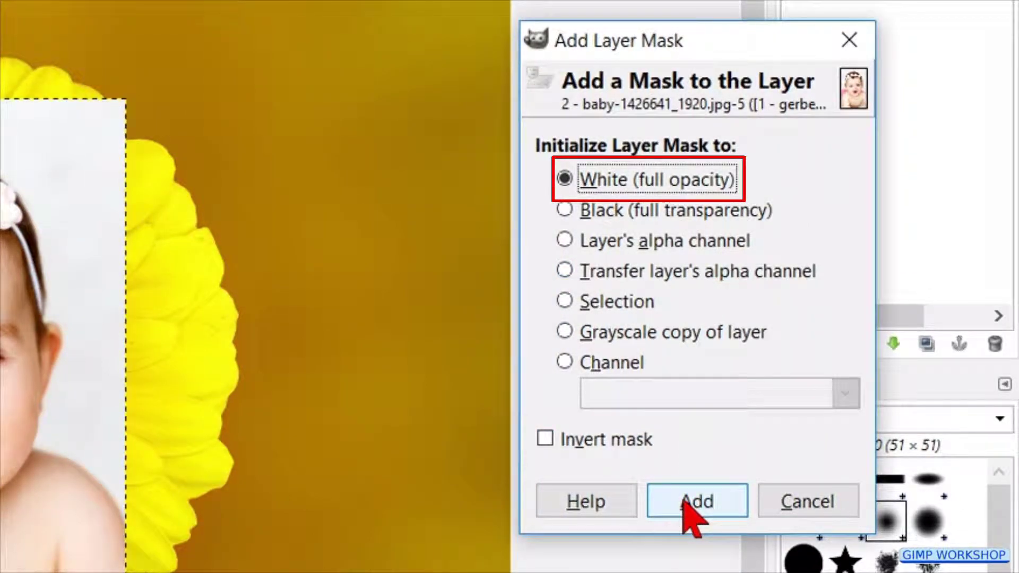
click(685, 501)
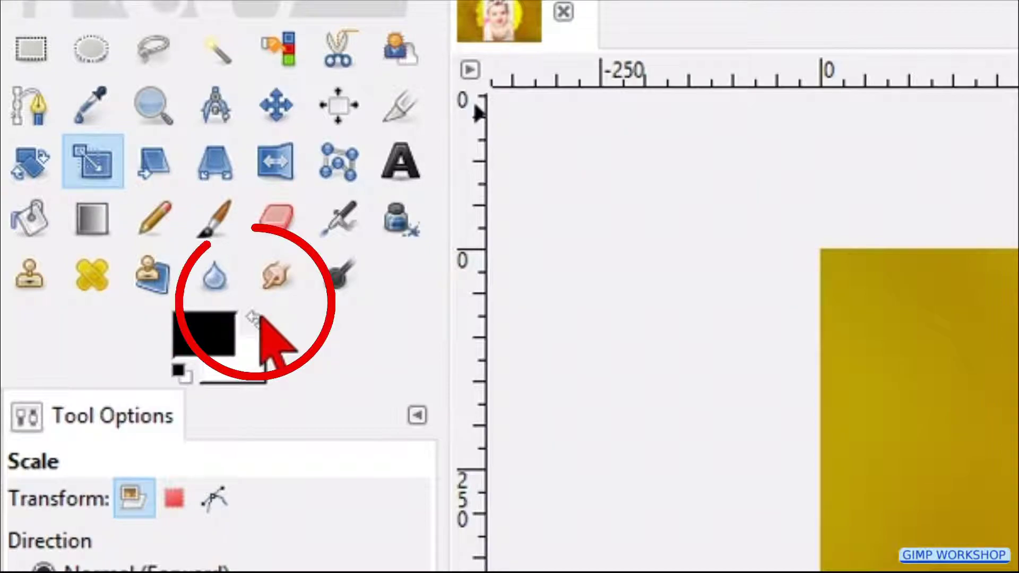
Step: Make white the foreground and set the Eraser to the 2. Hardness 050 brush at size 102.35
click(255, 319)
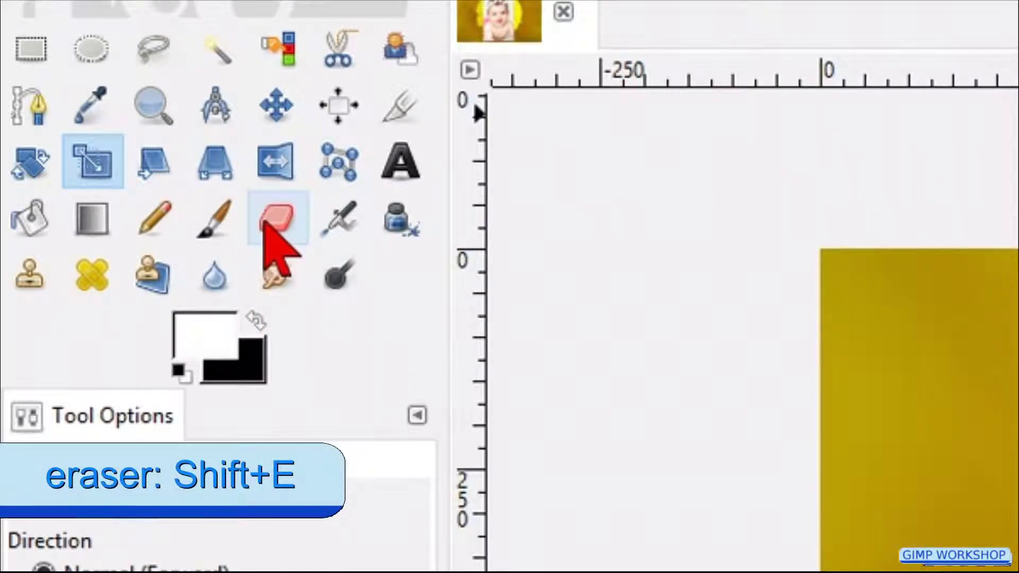
click(263, 222)
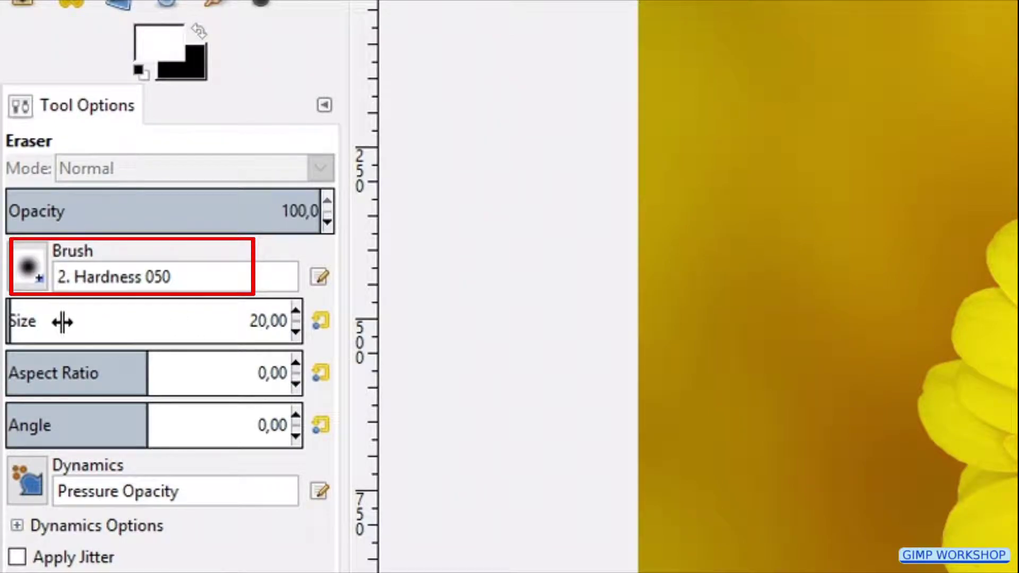
click(33, 318)
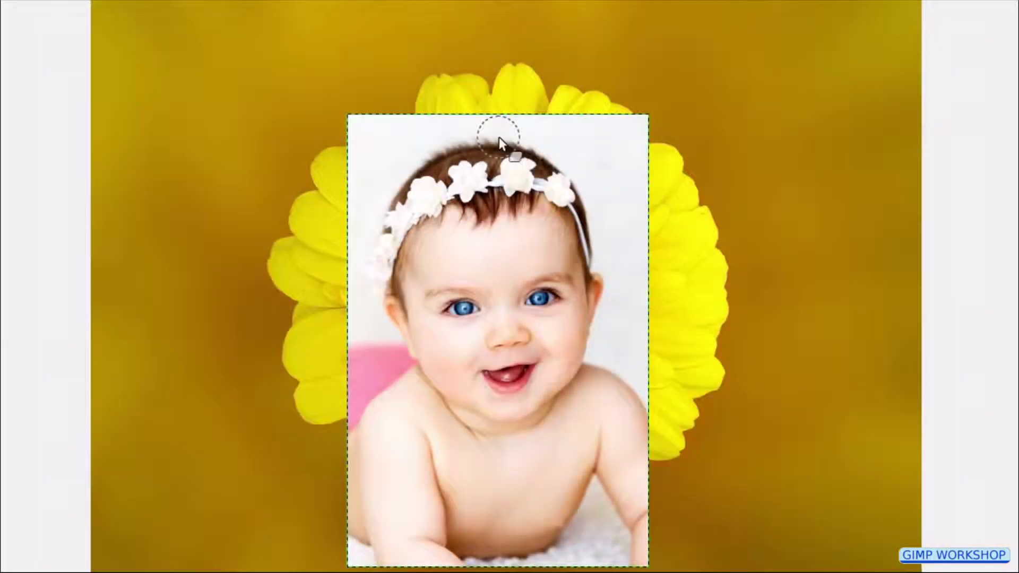
Step: Erase the white background above the baby's head, undoing one stray stroke, to reveal yellow petals
ctrl+scroll(499, 137, up, 2)
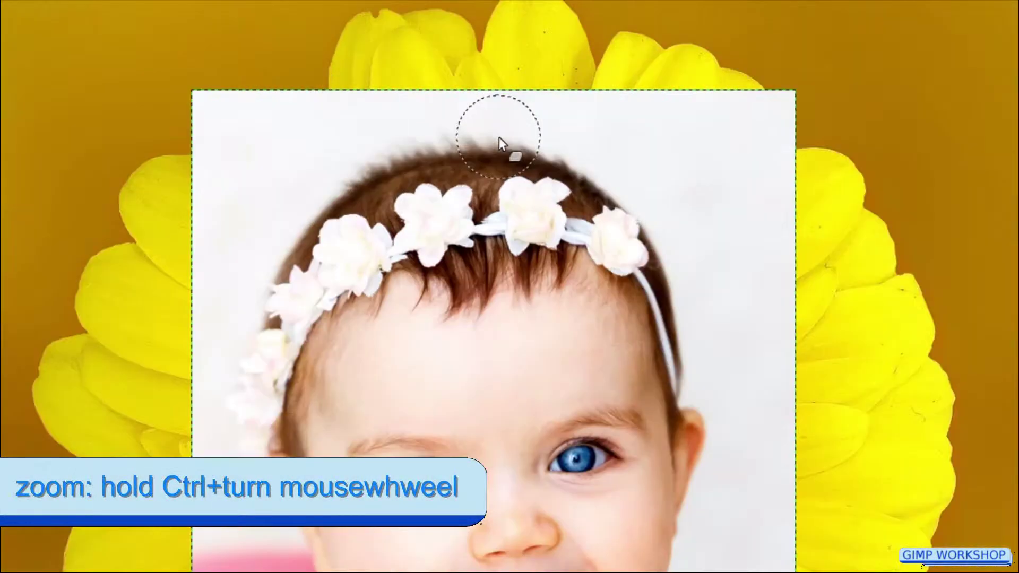
ctrl+scroll(499, 137, up, 1)
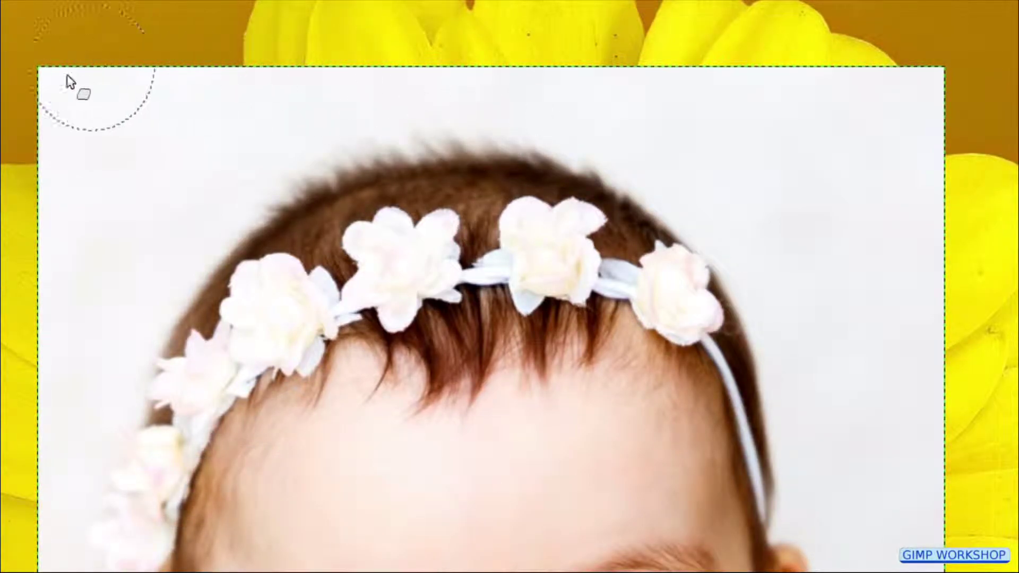
mouse_move(73, 82)
mouse_down()
mouse_move(383, 65)
mouse_move(853, 97)
mouse_move(915, 108)
mouse_move(933, 123)
mouse_move(924, 72)
mouse_move(944, 196)
mouse_move(889, 199)
mouse_move(735, 151)
mouse_move(556, 134)
mouse_move(576, 132)
mouse_move(83, 142)
mouse_move(19, 174)
mouse_move(81, 89)
mouse_move(62, 182)
mouse_move(70, 266)
mouse_move(54, 393)
mouse_move(177, 167)
mouse_move(118, 312)
mouse_move(238, 208)
mouse_move(404, 152)
mouse_move(609, 176)
mouse_move(791, 227)
mouse_move(960, 322)
mouse_up()
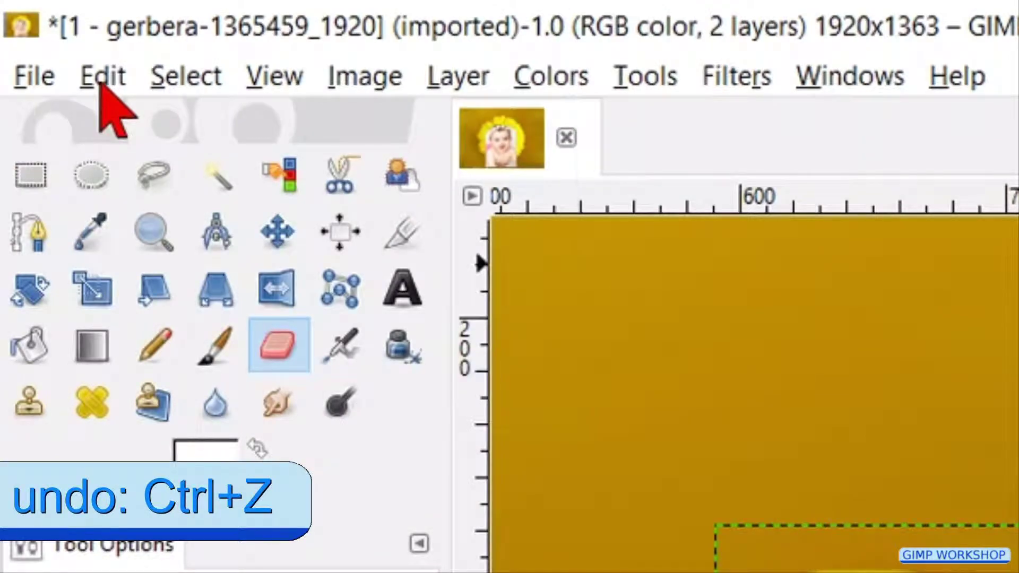
click(101, 80)
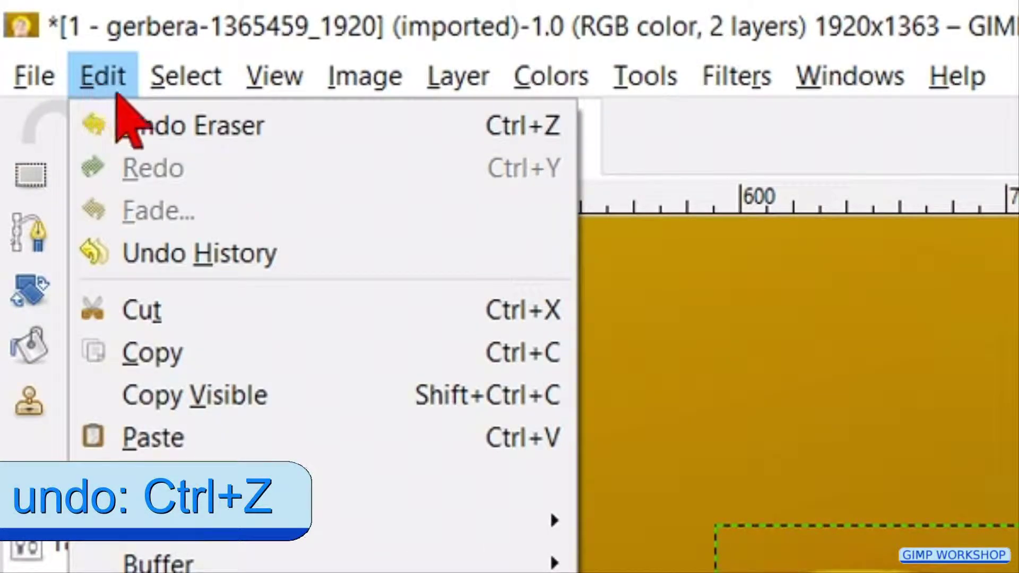
click(165, 128)
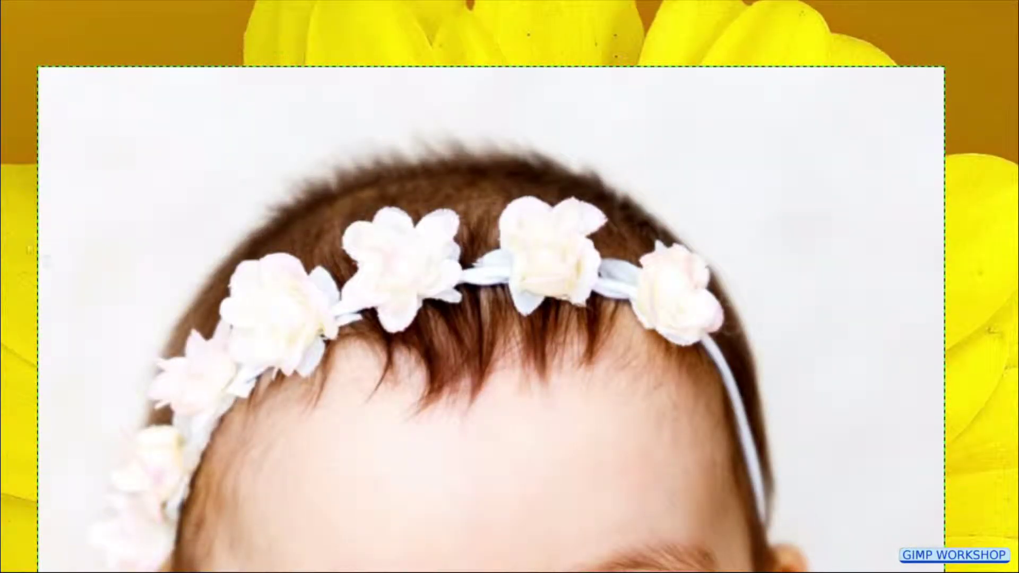
mouse_move(85, 201)
mouse_down()
mouse_move(577, 159)
mouse_move(727, 116)
mouse_move(193, 74)
mouse_move(28, 136)
mouse_up()
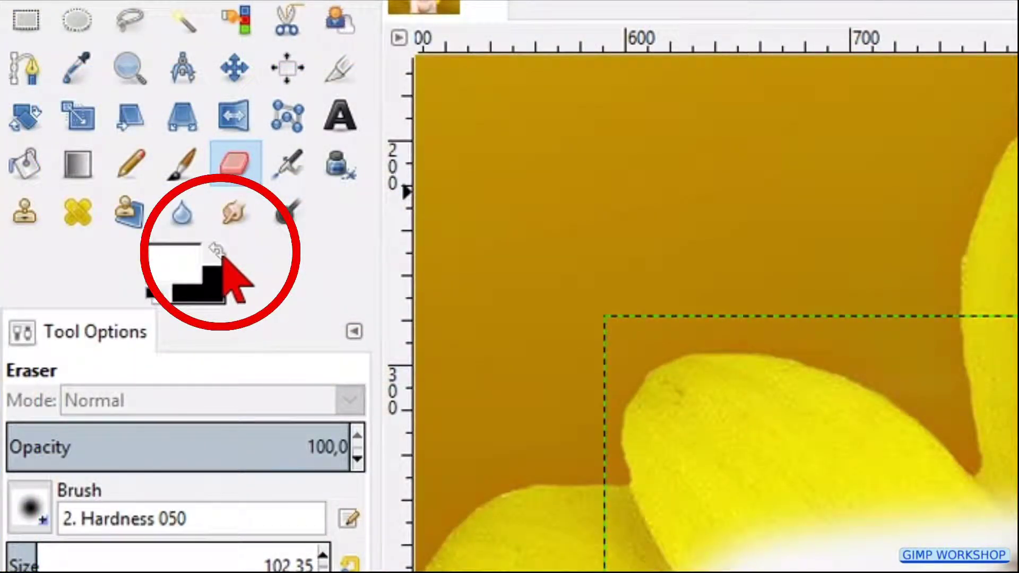
Step: Paint back the over-erased patch, then erase the white band around the top of the head
click(222, 255)
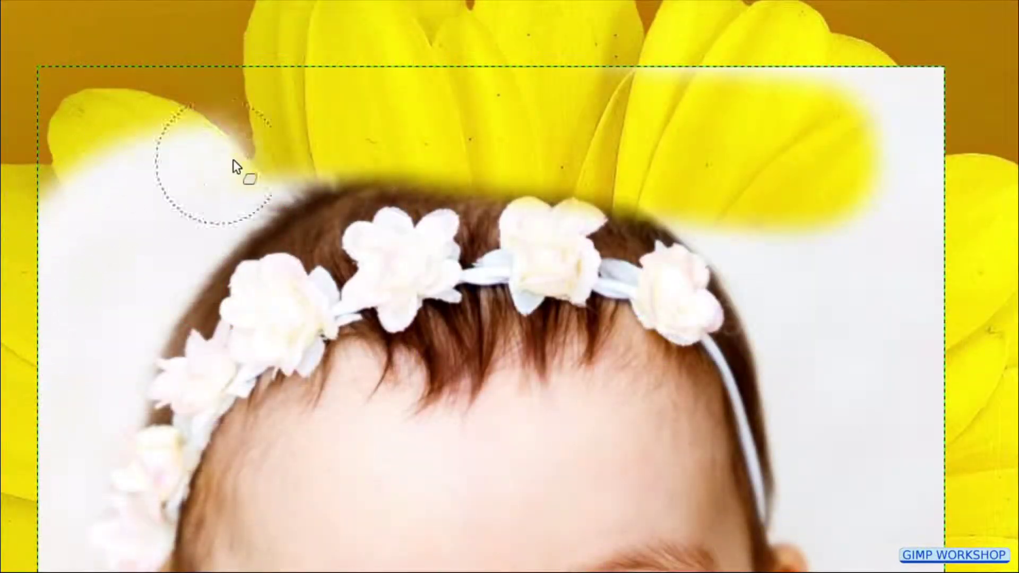
mouse_move(234, 159)
mouse_down()
mouse_move(760, 220)
mouse_move(838, 141)
mouse_move(807, 137)
mouse_move(873, 129)
mouse_move(563, 94)
mouse_move(242, 92)
mouse_move(98, 108)
mouse_move(32, 187)
mouse_move(585, 150)
mouse_move(424, 84)
mouse_up()
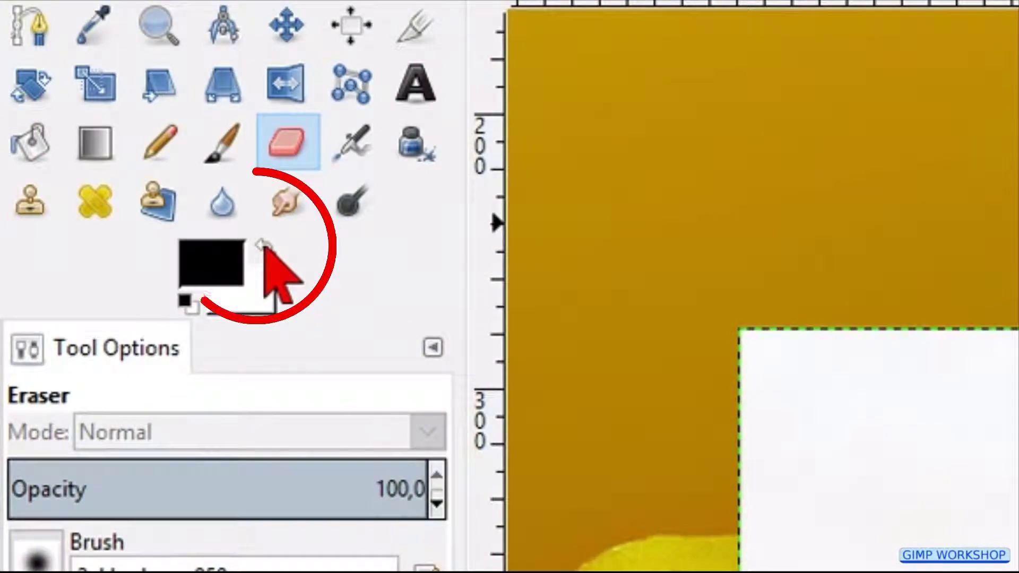
click(264, 246)
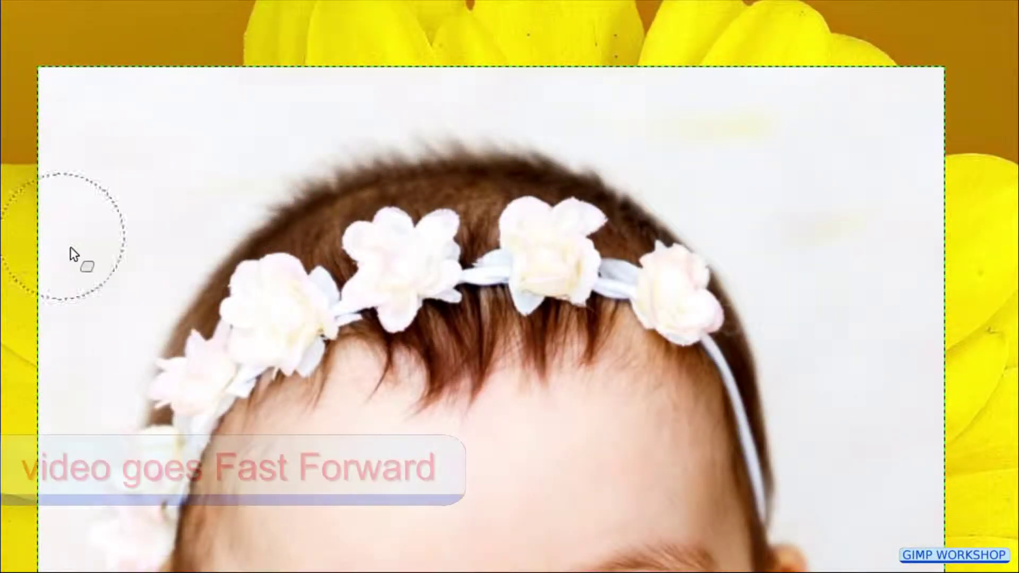
mouse_move(74, 255)
mouse_down()
mouse_move(726, 83)
mouse_move(928, 167)
mouse_move(178, 154)
mouse_move(16, 393)
mouse_move(171, 296)
mouse_move(446, 150)
mouse_move(387, 227)
mouse_move(491, 209)
mouse_move(921, 233)
mouse_move(753, 243)
mouse_move(786, 477)
mouse_move(750, 369)
mouse_move(576, 253)
mouse_move(426, 253)
mouse_move(86, 437)
mouse_move(88, 525)
mouse_move(164, 387)
mouse_move(199, 399)
mouse_move(397, 262)
mouse_move(485, 253)
mouse_move(755, 356)
mouse_move(774, 469)
mouse_move(843, 413)
mouse_move(889, 493)
mouse_move(908, 427)
mouse_up()
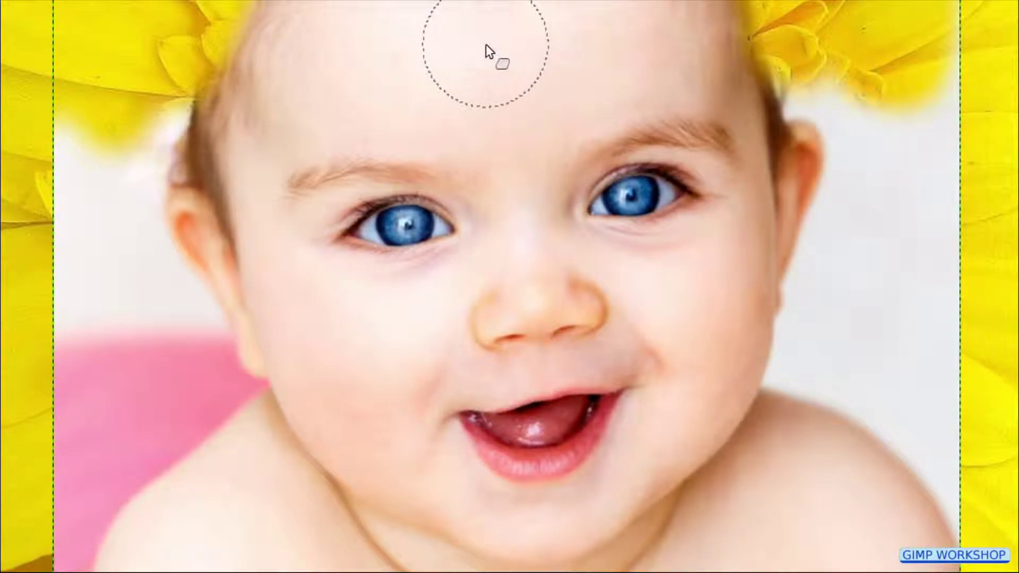
Step: Erase the left side, shoulders and chest so only the face remains, then shrink the eraser
mouse_move(117, 127)
mouse_down()
mouse_move(75, 284)
mouse_move(164, 379)
mouse_move(214, 532)
mouse_move(187, 534)
mouse_move(318, 560)
mouse_move(478, 554)
mouse_move(835, 382)
mouse_move(897, 30)
mouse_move(867, 528)
mouse_move(914, 84)
mouse_up()
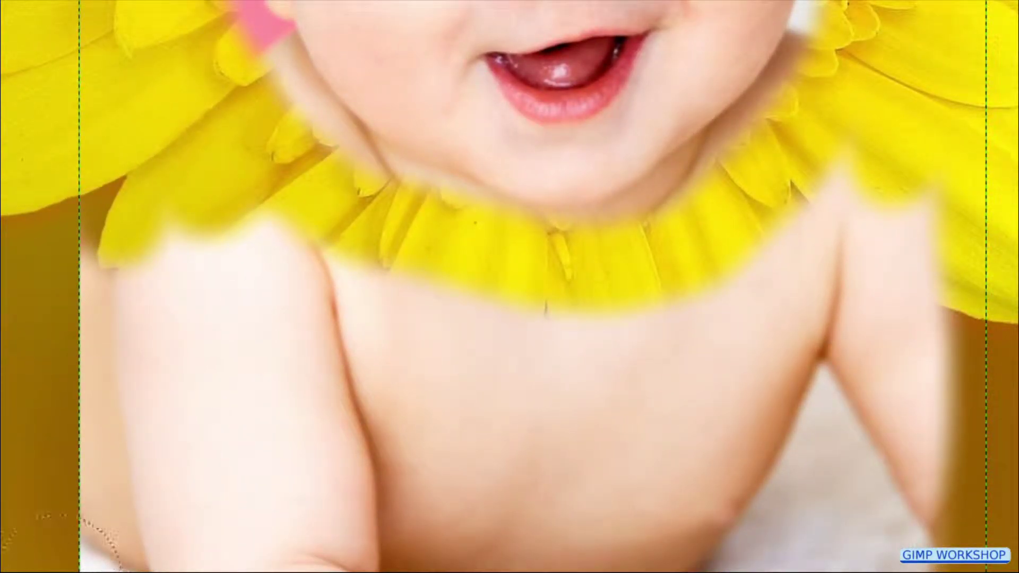
mouse_move(170, 223)
mouse_down()
mouse_move(101, 552)
mouse_move(780, 268)
mouse_move(237, 216)
mouse_move(929, 148)
mouse_move(220, 312)
mouse_move(873, 411)
mouse_move(175, 455)
mouse_move(958, 534)
mouse_move(924, 471)
mouse_move(297, 568)
mouse_move(98, 572)
mouse_up()
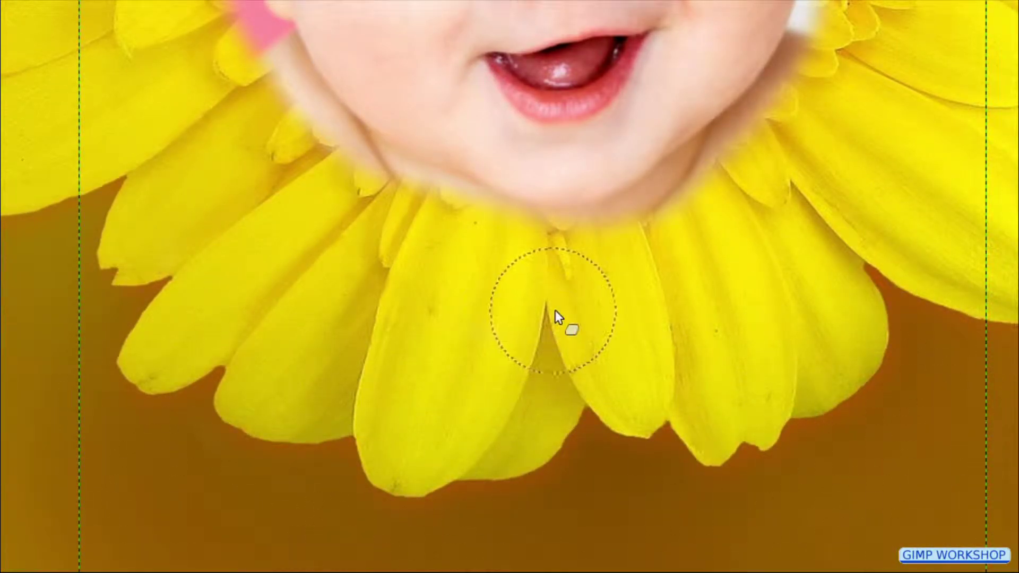
scroll(555, 310, up, 5)
scroll(477, 329, left, 2)
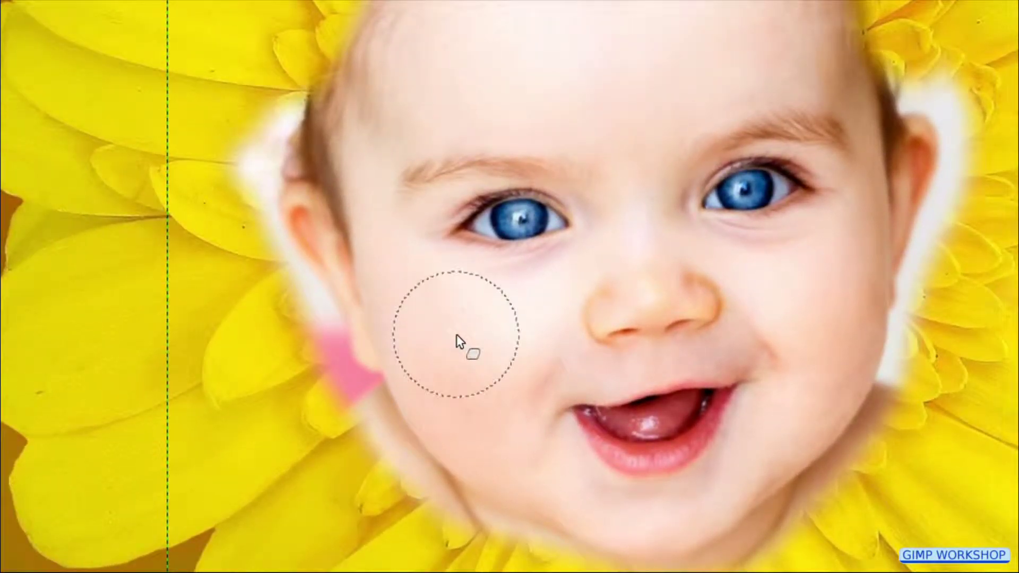
key(bracketleft)
key(bracketleft)
key(bracketleft)
key(bracketleft)
key(bracketleft)
key(bracketleft)
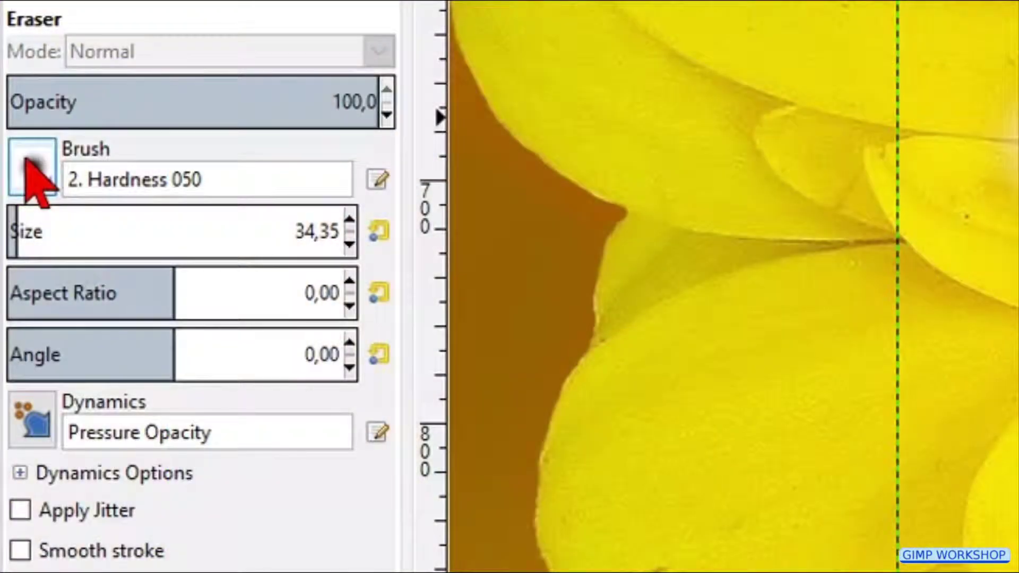
click(28, 159)
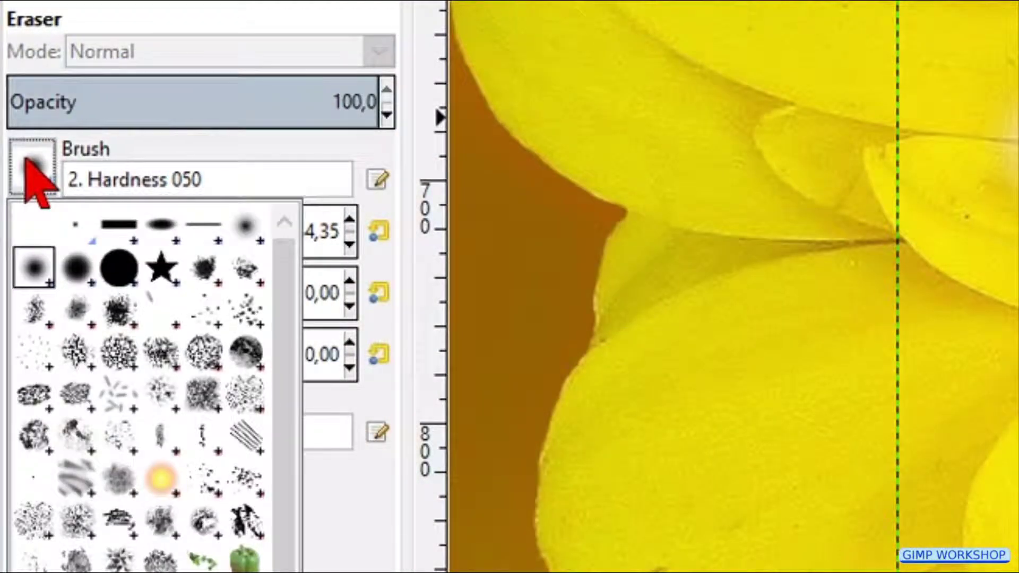
Step: Switch to the 2. Hardness 075 brush and erase the white haze around the ear and cheek
click(72, 265)
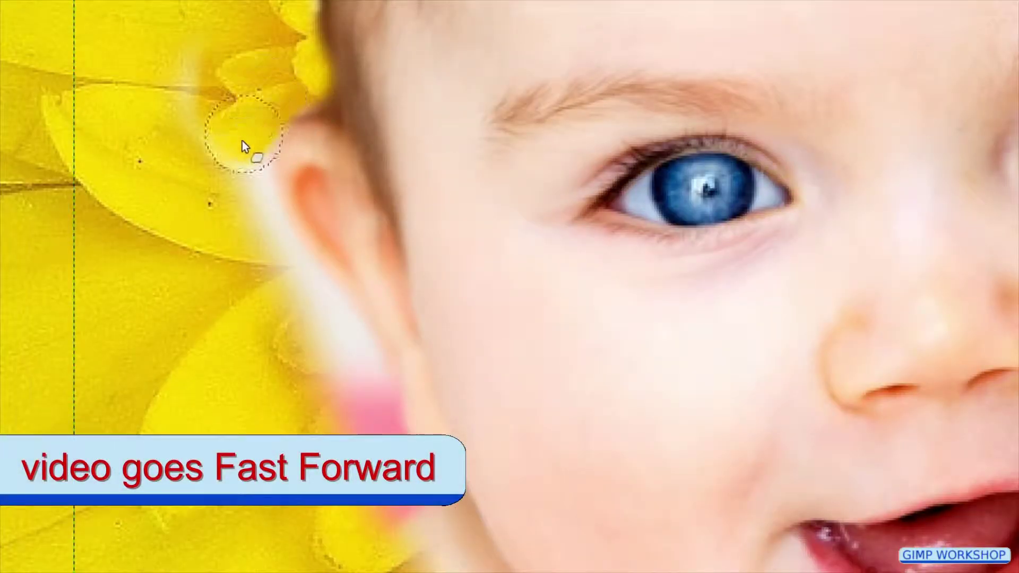
mouse_move(242, 141)
mouse_down()
mouse_move(314, 302)
mouse_move(200, 90)
mouse_move(253, 335)
mouse_up()
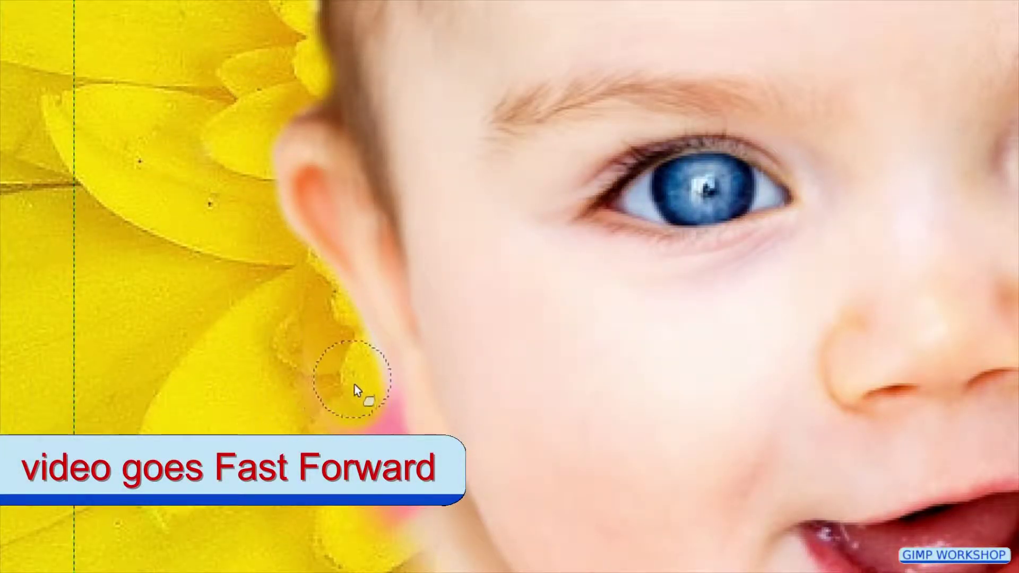
mouse_move(403, 509)
mouse_down()
mouse_move(435, 483)
mouse_move(314, 327)
mouse_up()
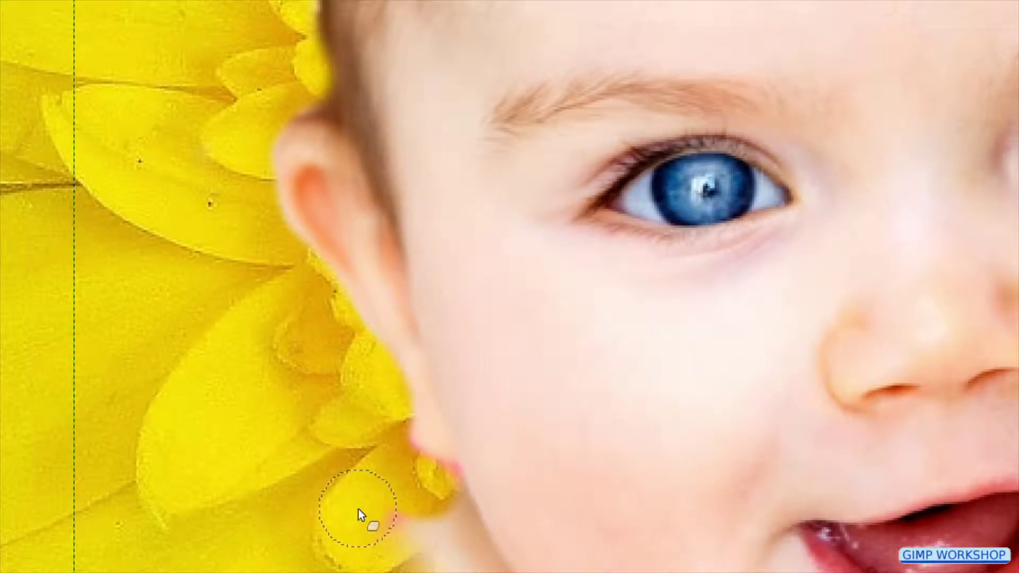
scroll(357, 510, down, 5)
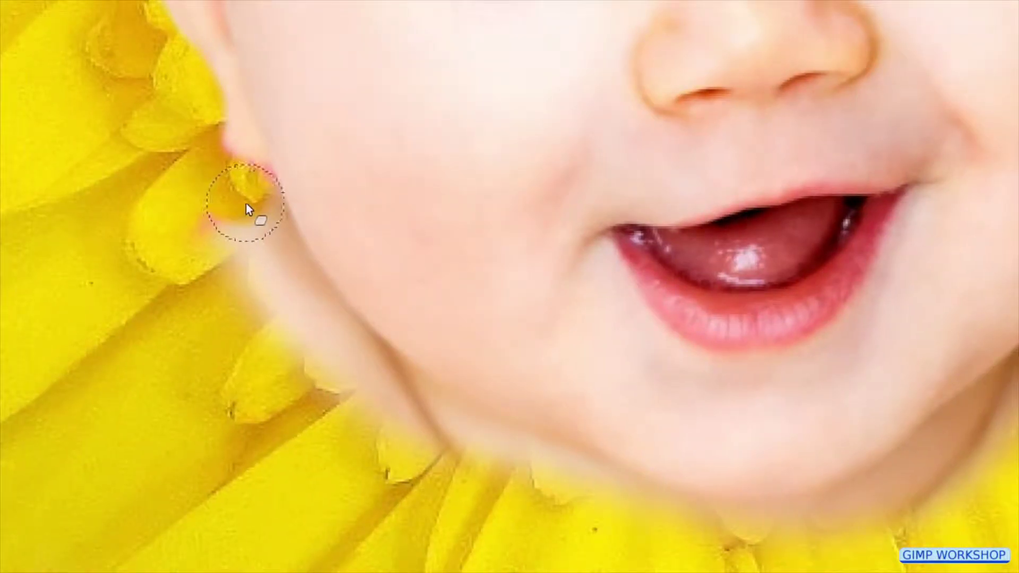
mouse_move(246, 202)
mouse_down()
mouse_move(255, 245)
mouse_move(297, 310)
mouse_move(423, 448)
mouse_move(379, 418)
mouse_move(201, 180)
mouse_move(270, 427)
mouse_move(374, 401)
mouse_move(521, 473)
mouse_up()
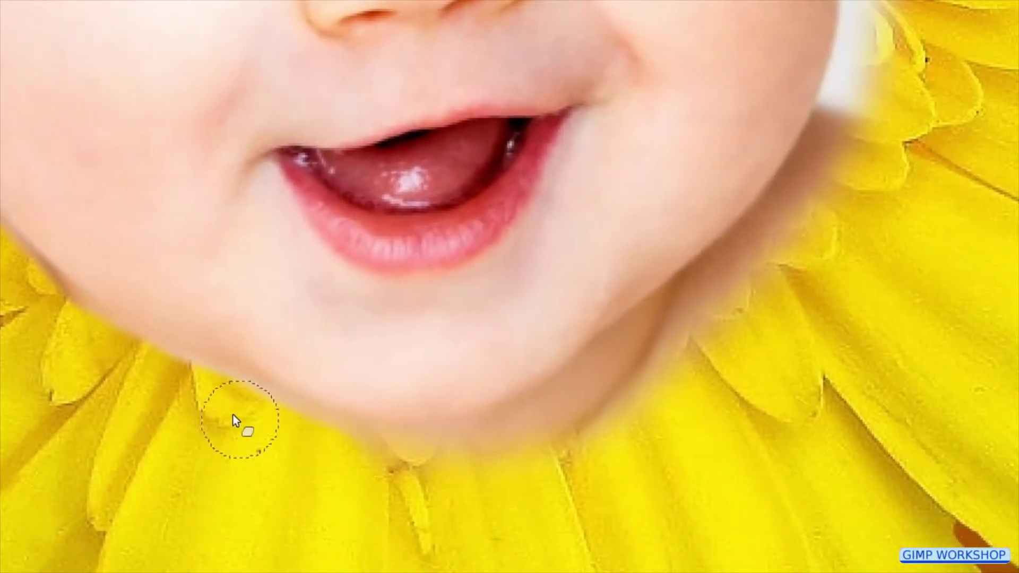
Step: Clean the petal edges along the chin, up the cheek, above the ear and along the hairline
mouse_move(321, 448)
mouse_down()
mouse_move(420, 465)
mouse_move(547, 437)
mouse_move(510, 462)
mouse_move(631, 353)
mouse_move(721, 293)
mouse_move(733, 336)
mouse_up()
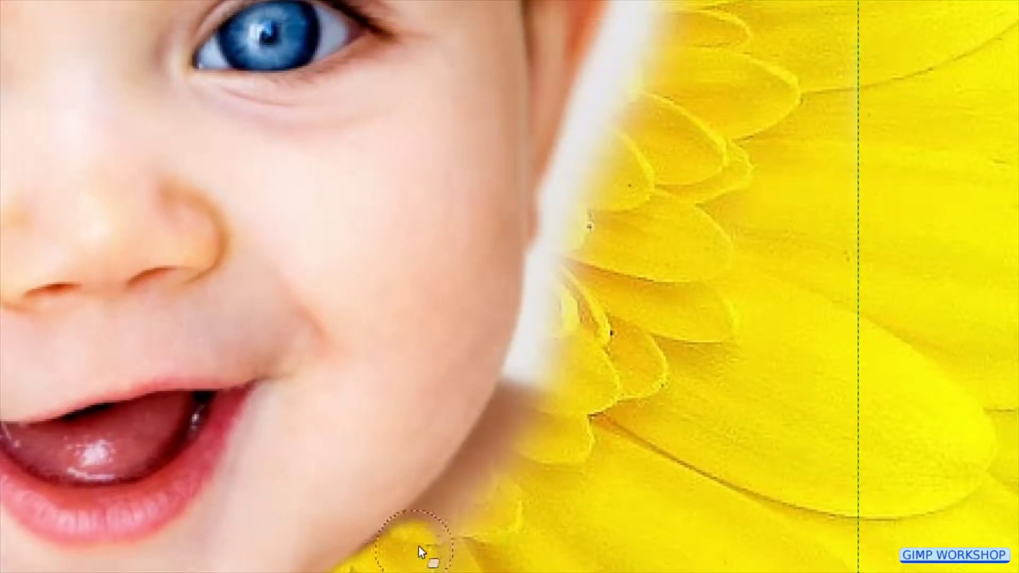
mouse_move(418, 546)
mouse_down()
mouse_move(520, 438)
mouse_move(501, 449)
mouse_move(552, 352)
mouse_move(520, 392)
mouse_move(554, 283)
mouse_up()
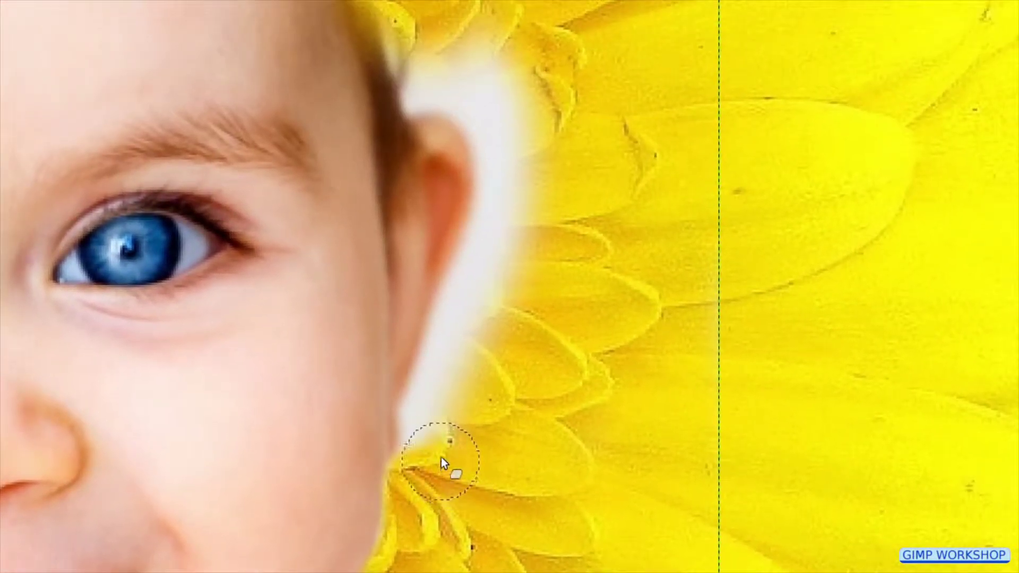
mouse_move(441, 457)
mouse_down()
mouse_move(438, 415)
mouse_move(454, 359)
mouse_move(574, 168)
mouse_up()
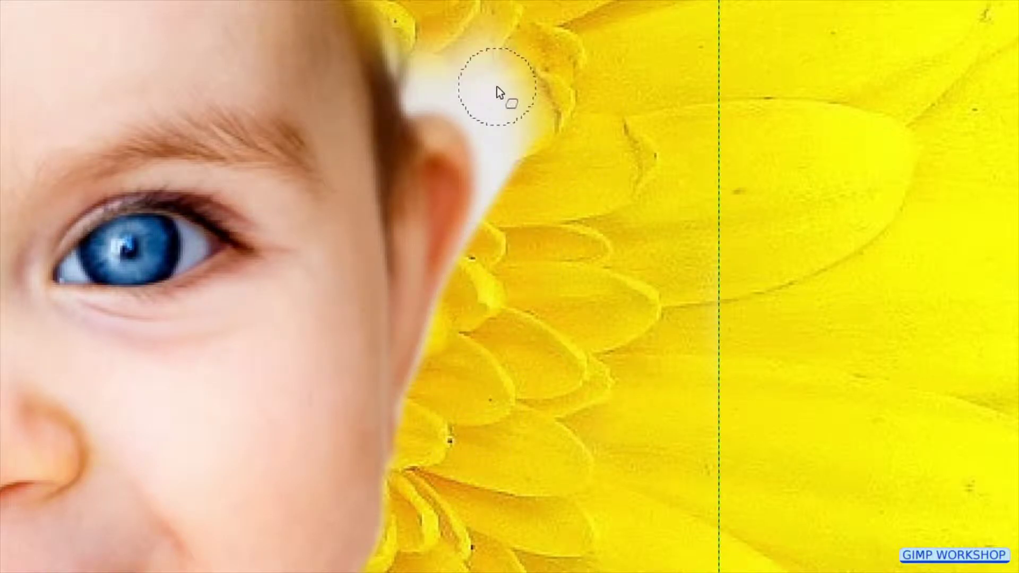
mouse_move(411, 80)
mouse_down()
mouse_move(475, 101)
mouse_move(523, 101)
mouse_move(476, 307)
mouse_move(520, 133)
mouse_move(486, 138)
mouse_move(474, 289)
mouse_move(396, 435)
mouse_up()
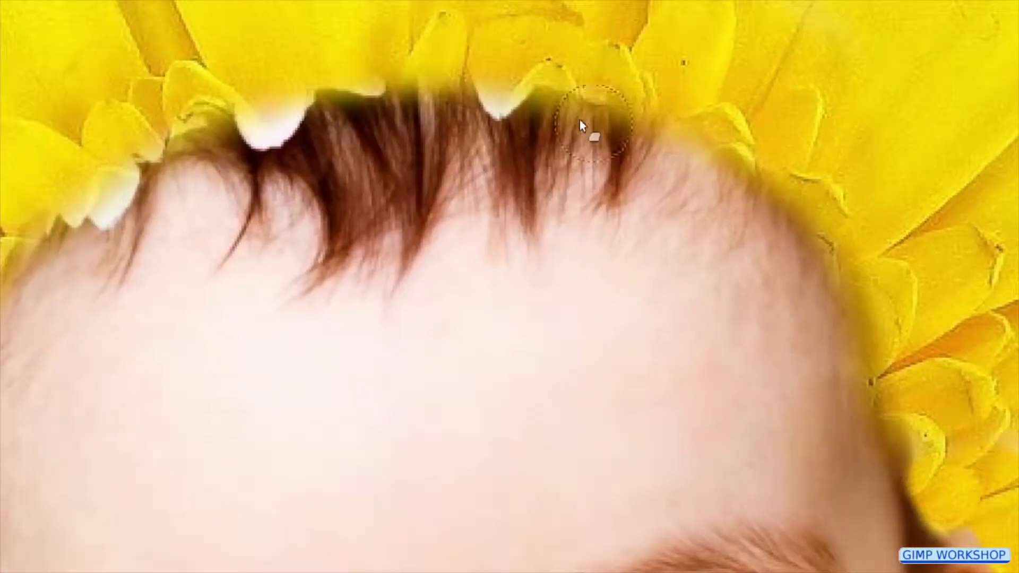
mouse_move(362, 60)
mouse_down()
mouse_move(291, 105)
mouse_move(187, 117)
mouse_move(119, 158)
mouse_move(98, 204)
mouse_move(148, 151)
mouse_up()
click(140, 46)
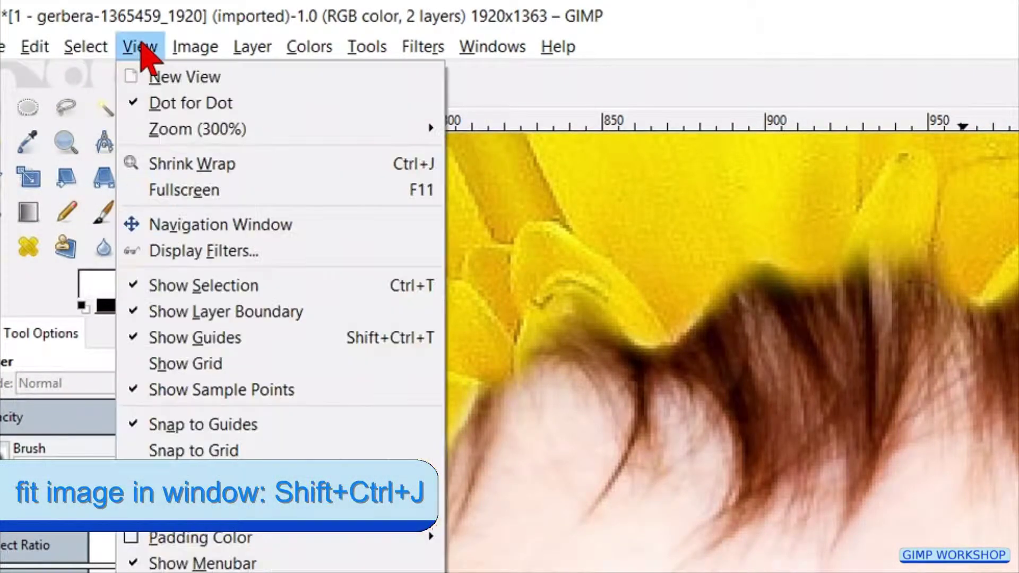
Step: Nudge the baby layer to centre the face in the flower, then apply Layer to Image Size
mouse_move(324, 130)
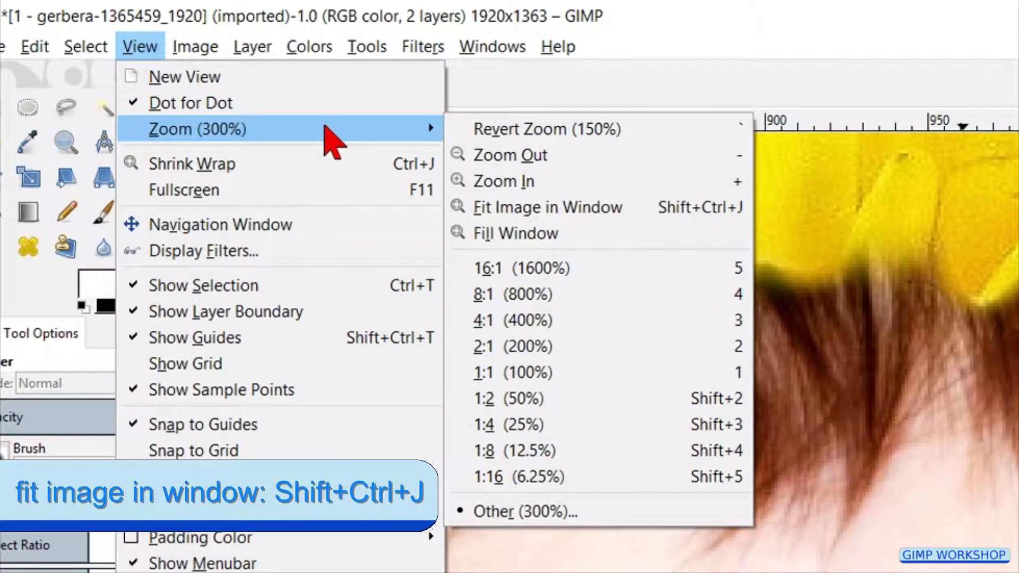
click(584, 208)
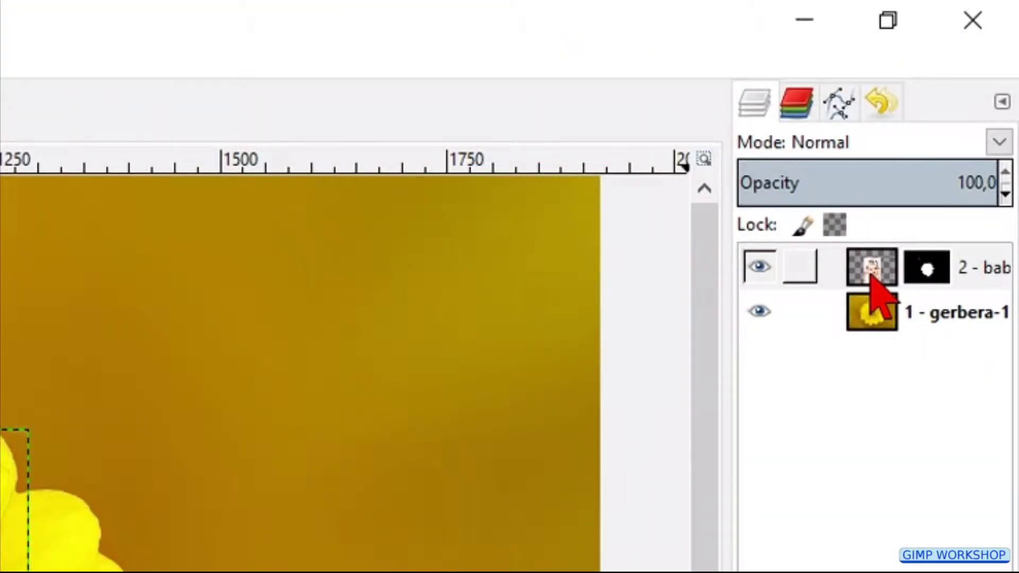
click(873, 282)
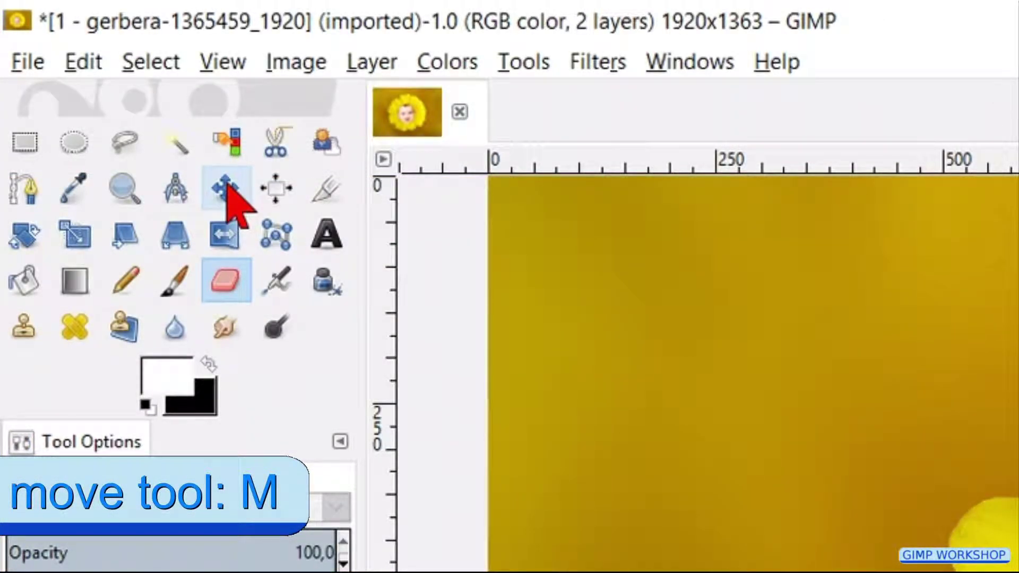
click(228, 189)
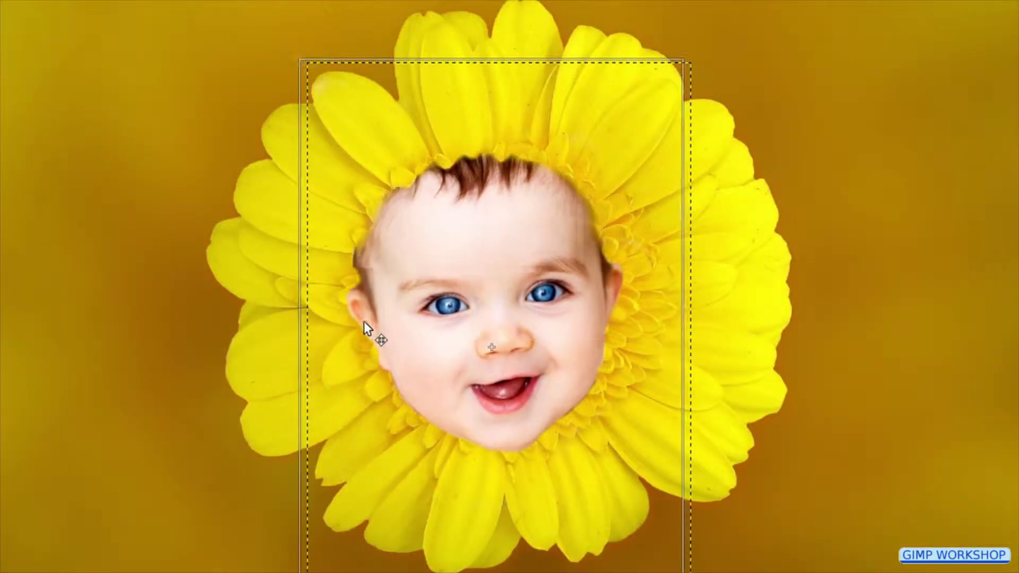
mouse_move(364, 321)
mouse_down()
mouse_move(418, 251)
mouse_move(438, 298)
mouse_move(396, 304)
mouse_move(381, 326)
mouse_up()
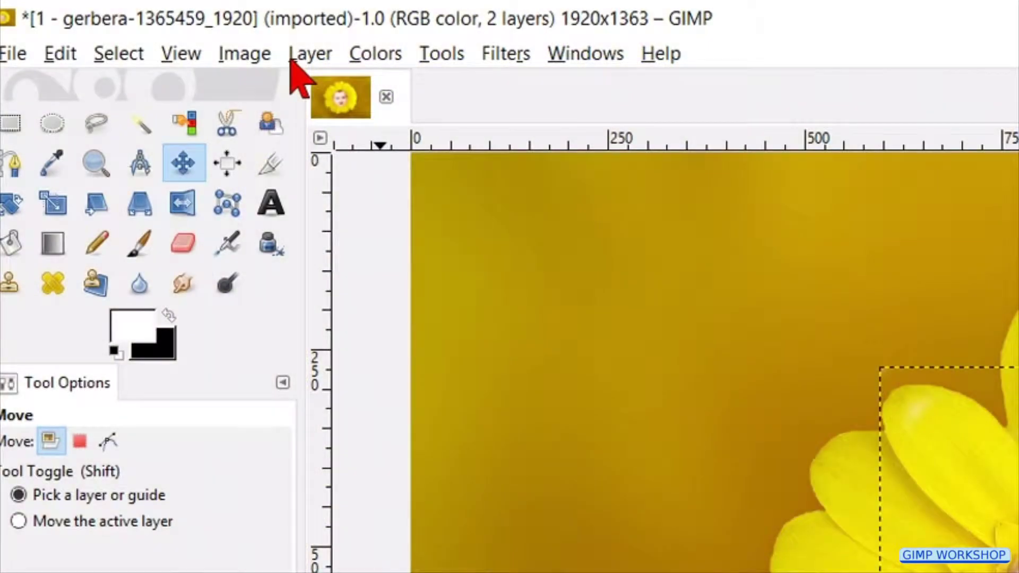
click(290, 59)
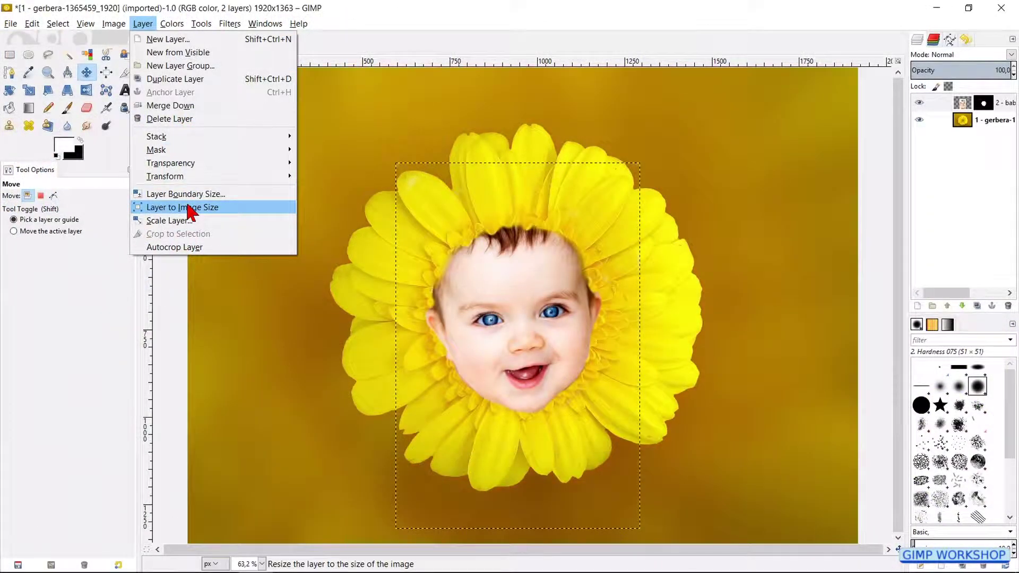
click(190, 208)
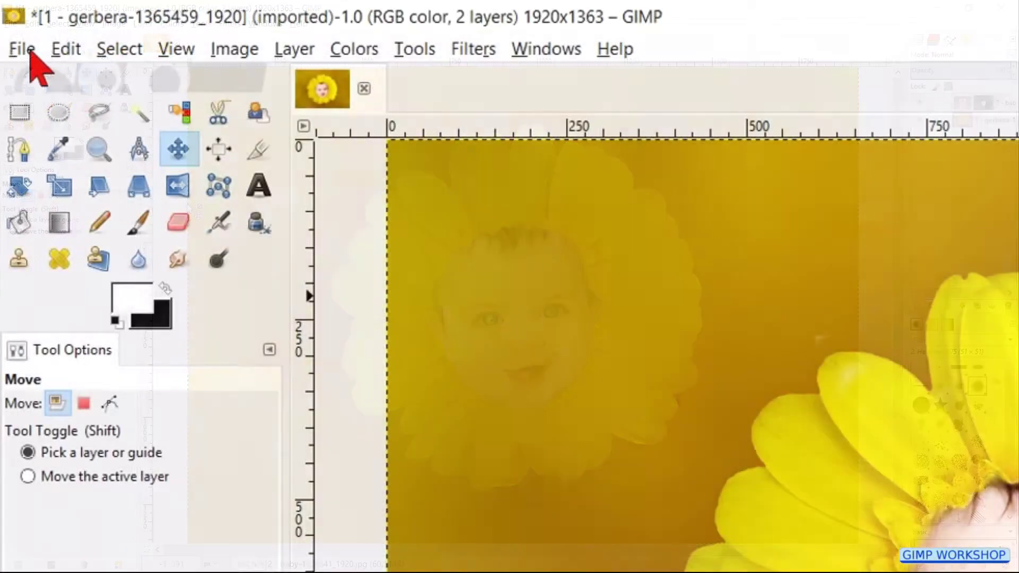
Step: Add 3 - painting-2407262_1920.jpg as the top layer, change its blend mode, and make black the foreground colour
click(11, 24)
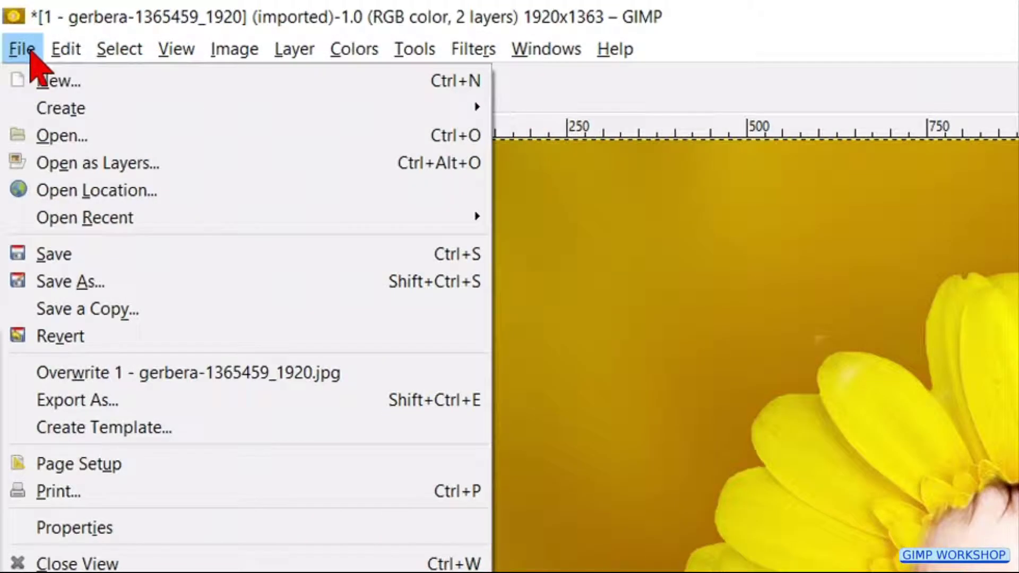
click(91, 163)
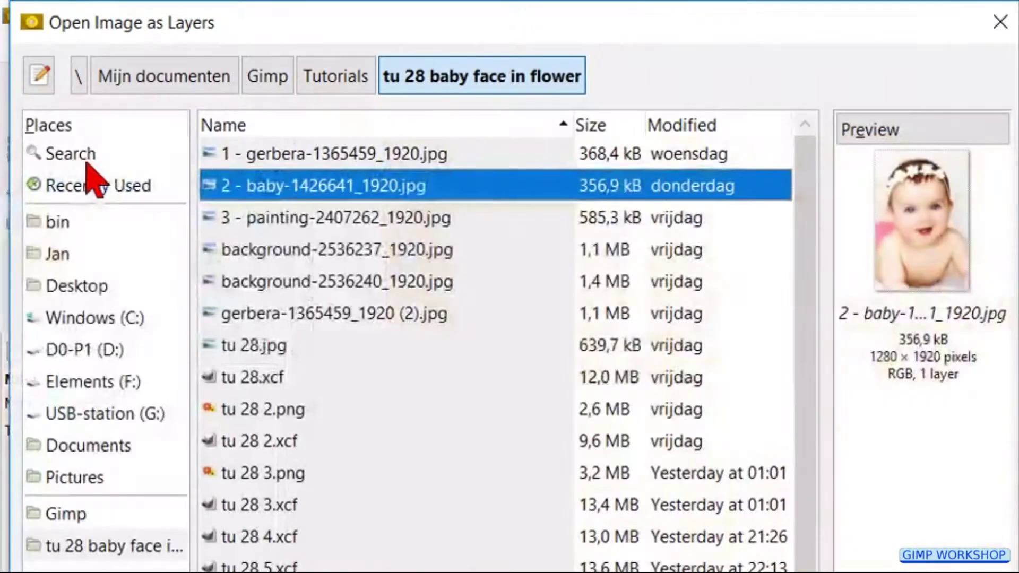
click(301, 226)
double_click(301, 225)
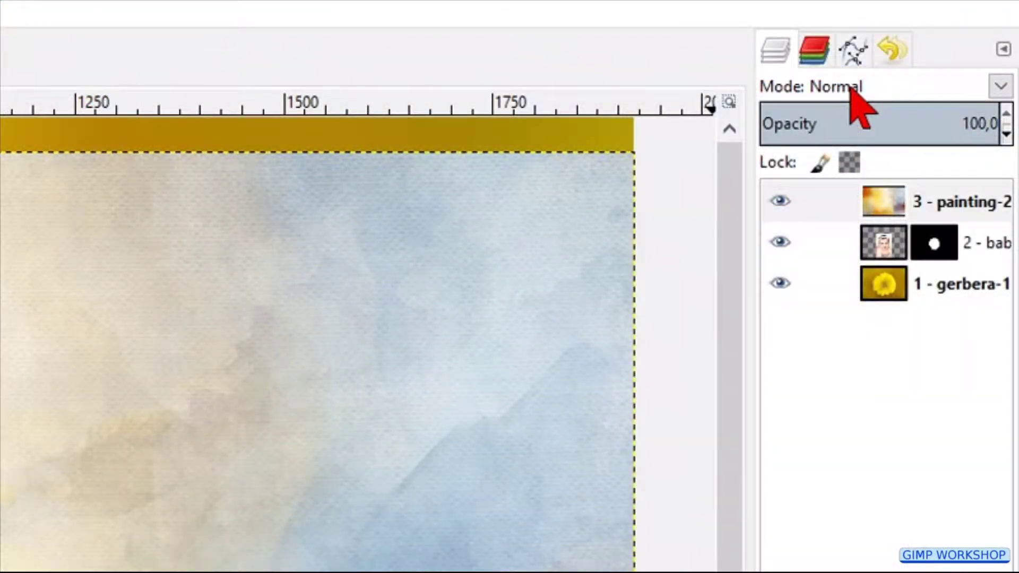
click(951, 55)
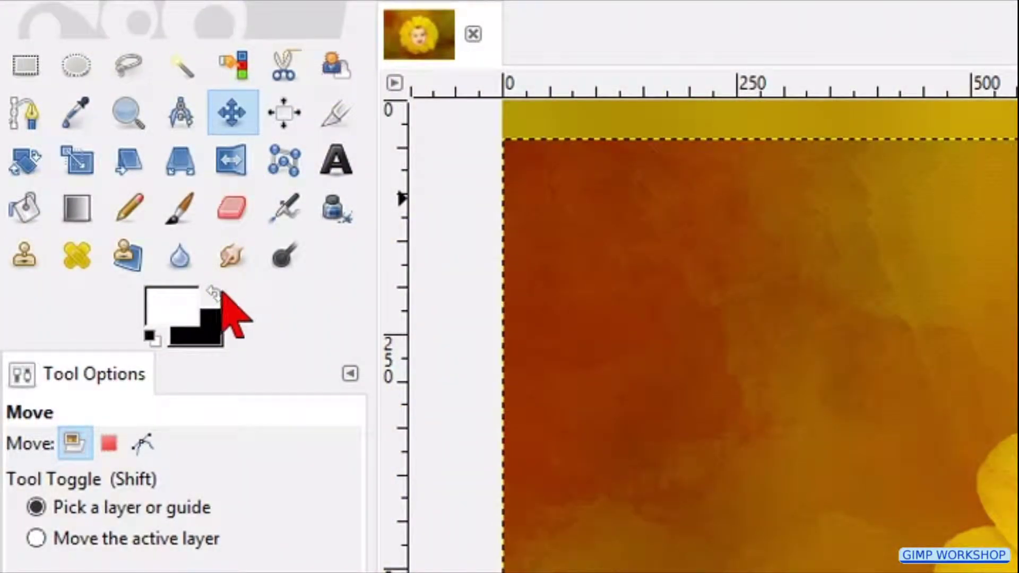
click(222, 292)
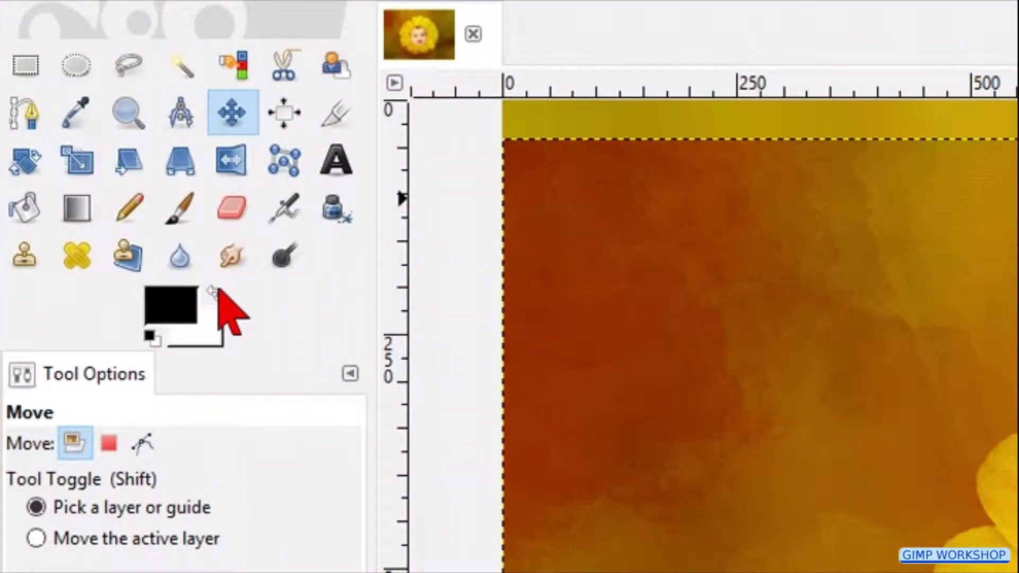
Step: Set the Eraser to 48.3 opacity with the 2. Hardness 025 brush at size about 155
click(234, 223)
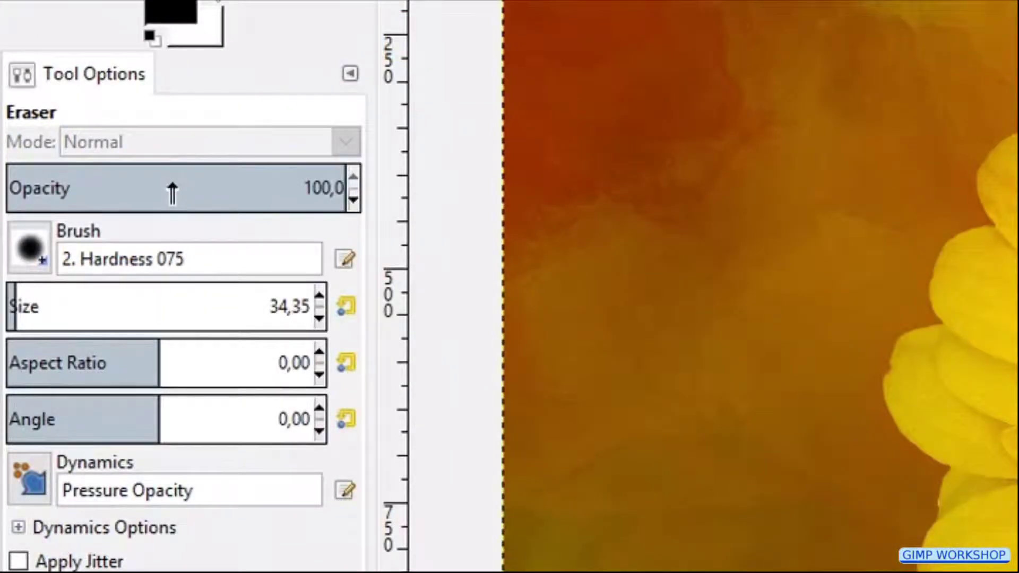
click(170, 194)
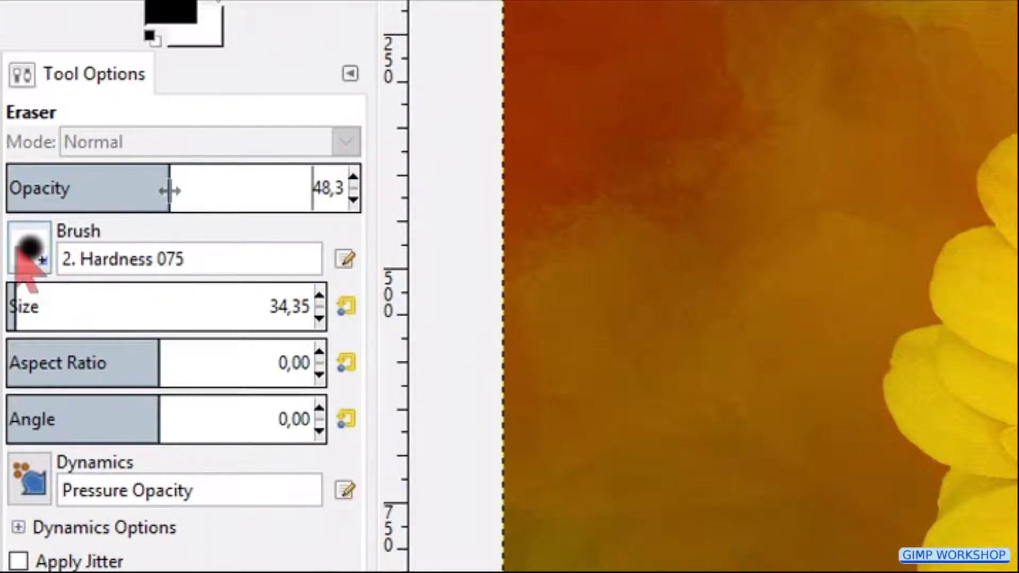
click(29, 265)
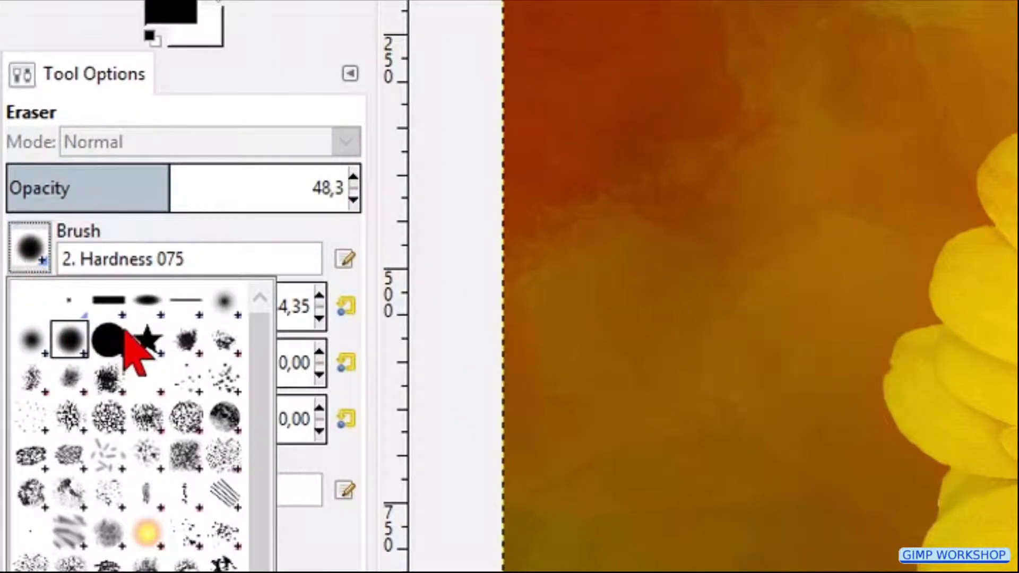
click(218, 303)
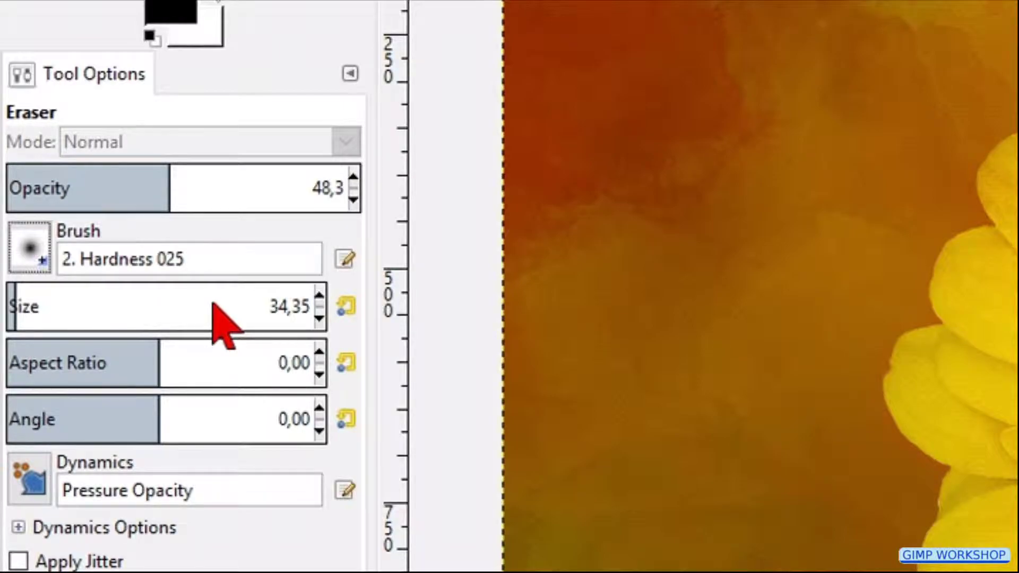
click(61, 293)
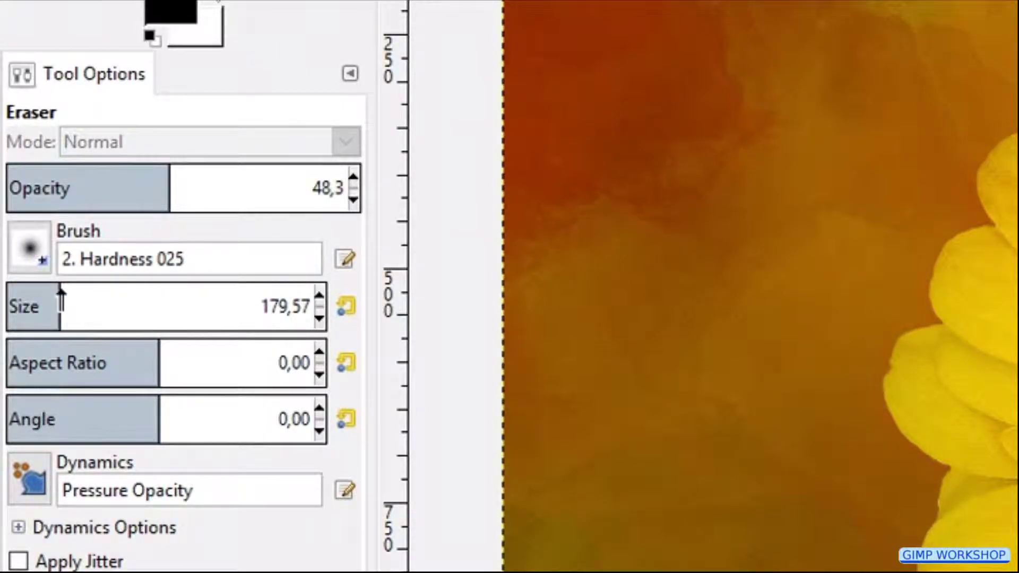
drag(60, 293, 55, 293)
drag(55, 293, 53, 293)
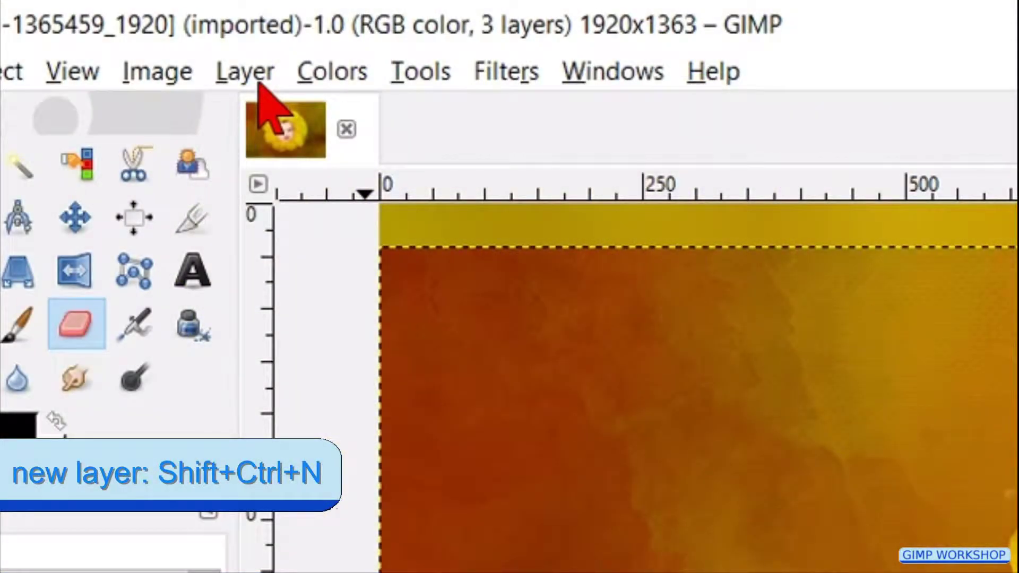
Step: Add a new transparent layer named 'watercolor'
click(259, 83)
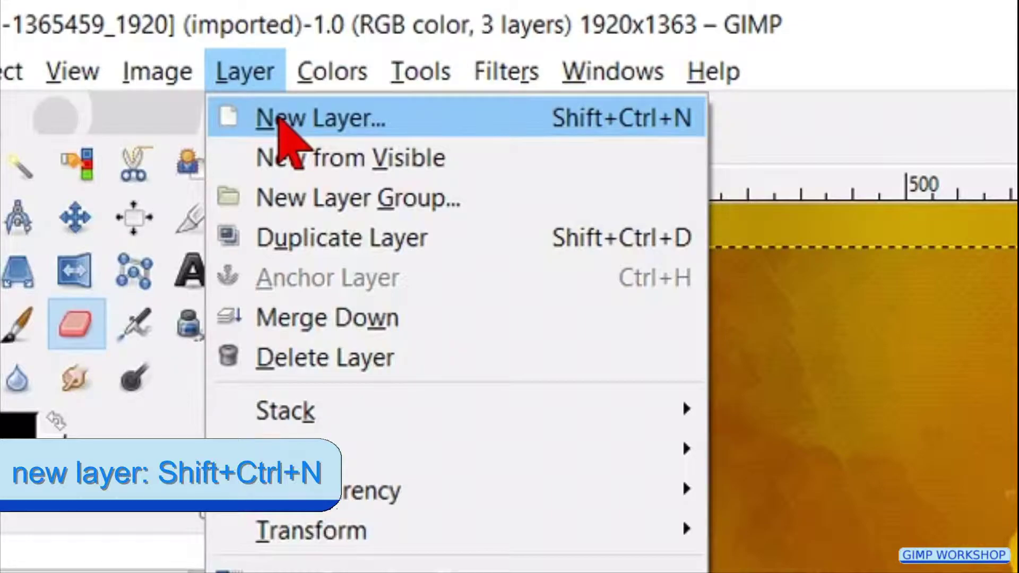
click(280, 119)
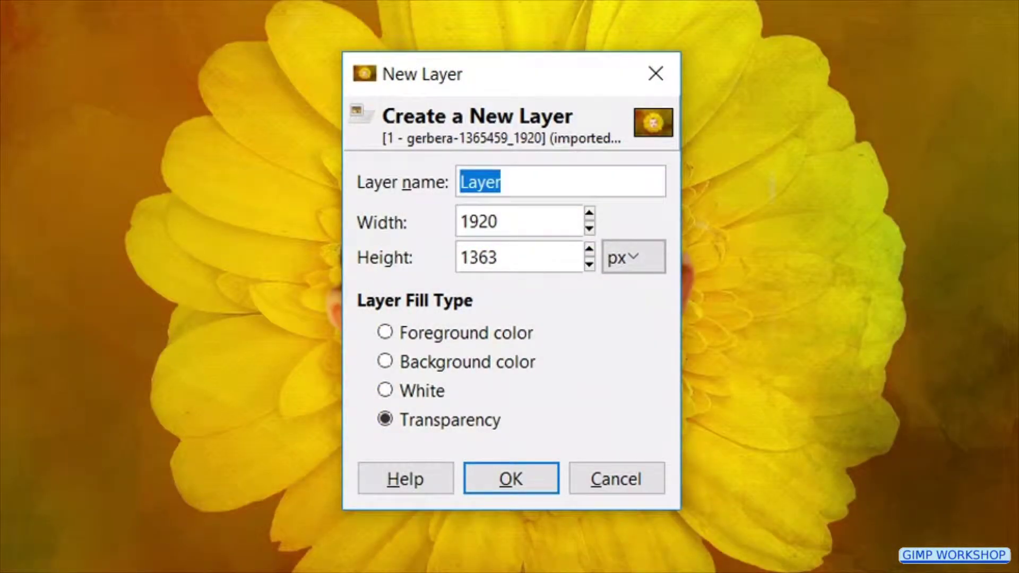
text(watercolor)
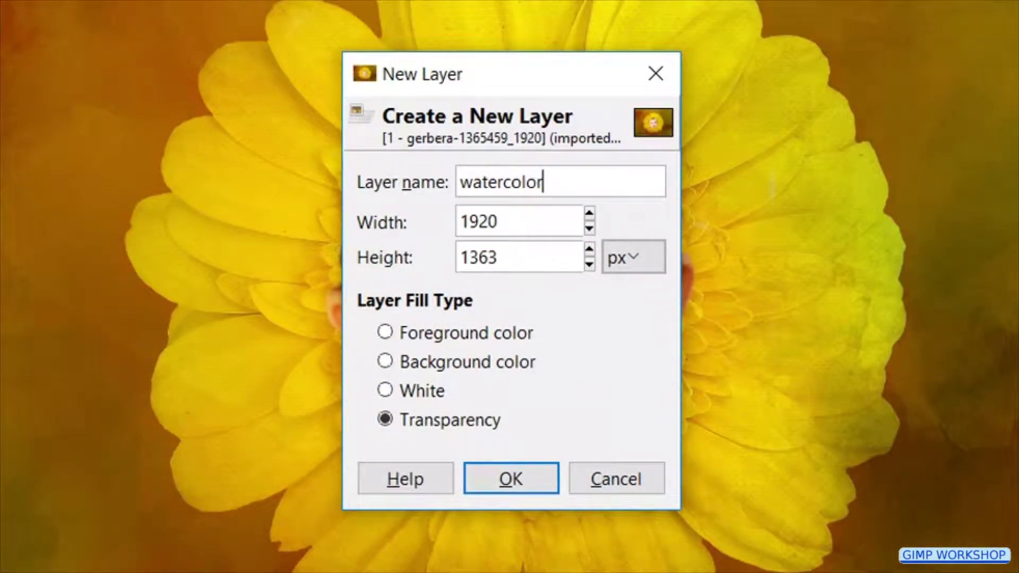
click(500, 477)
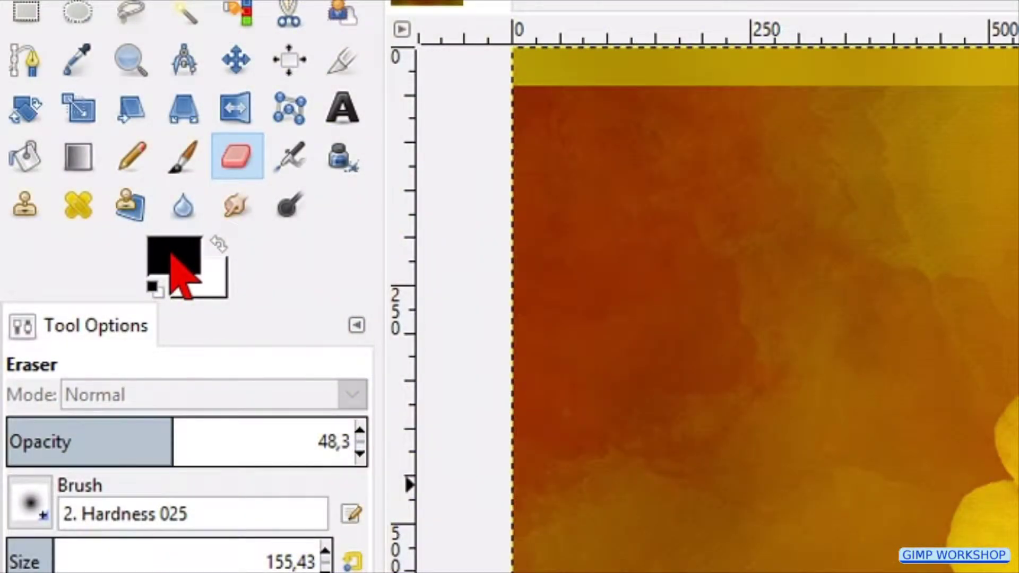
Step: Set the foreground colour to the blue 4097e8
click(172, 256)
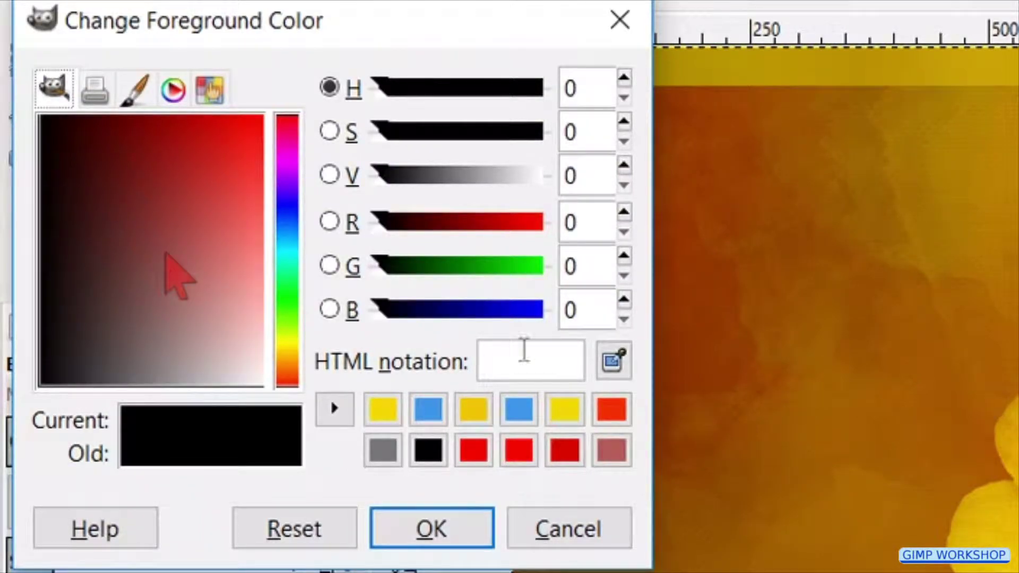
click(569, 359)
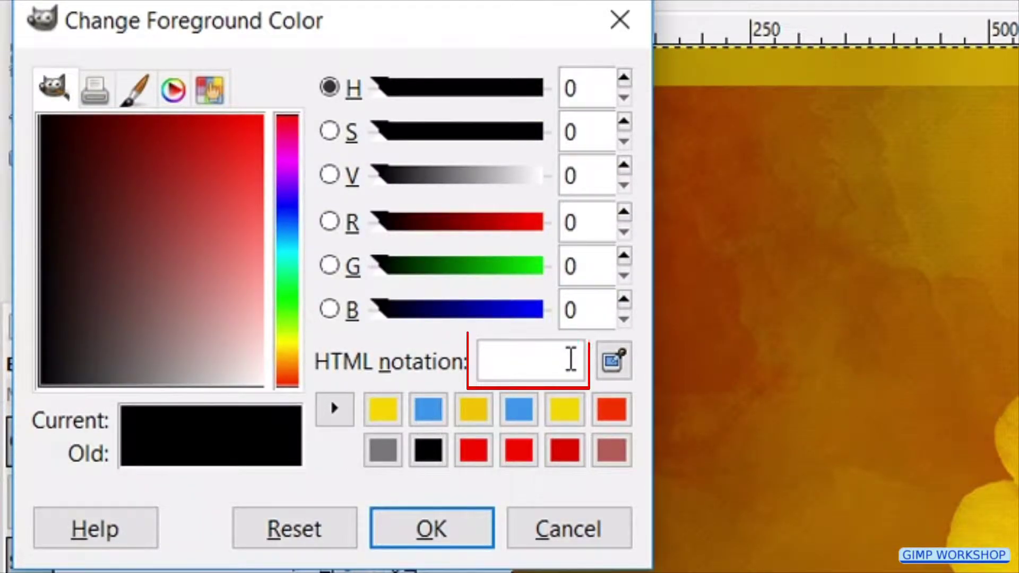
text(40)
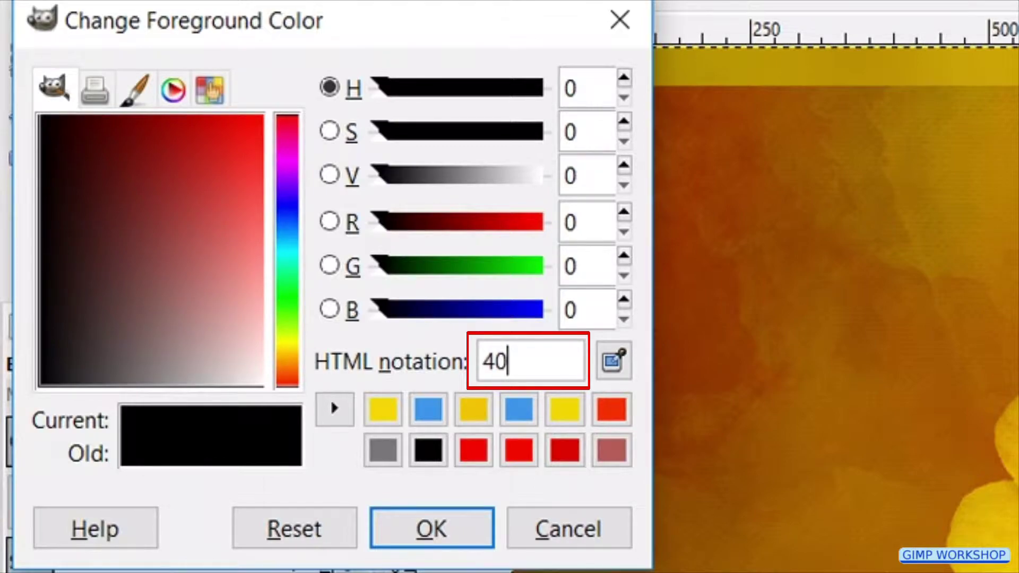
text(97e8)
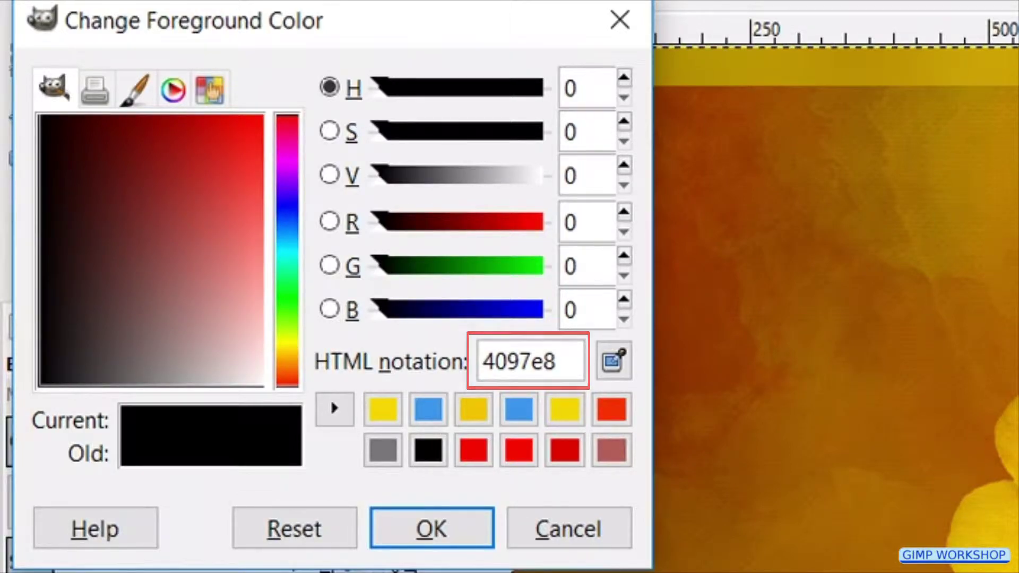
key(Return)
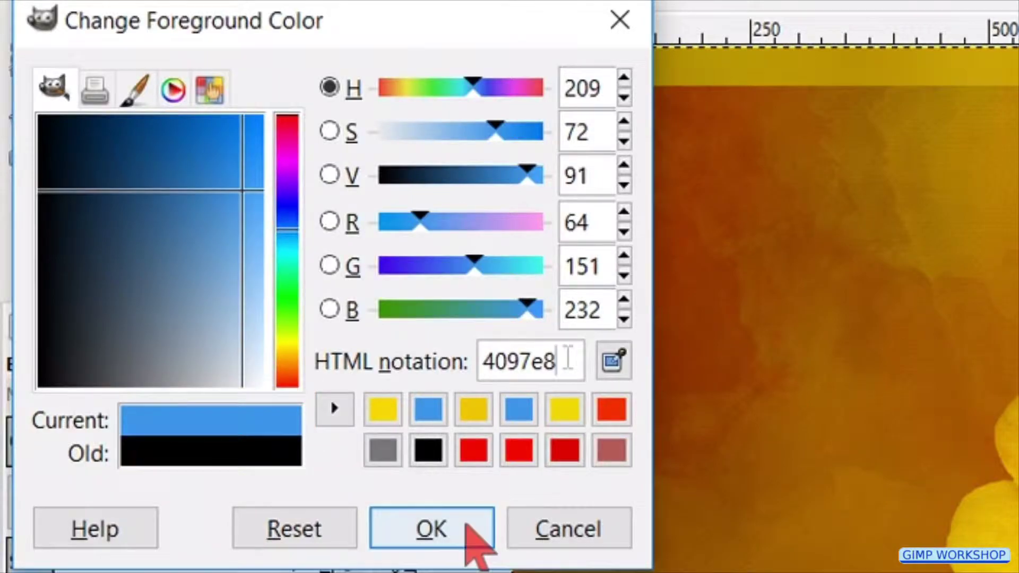
click(467, 526)
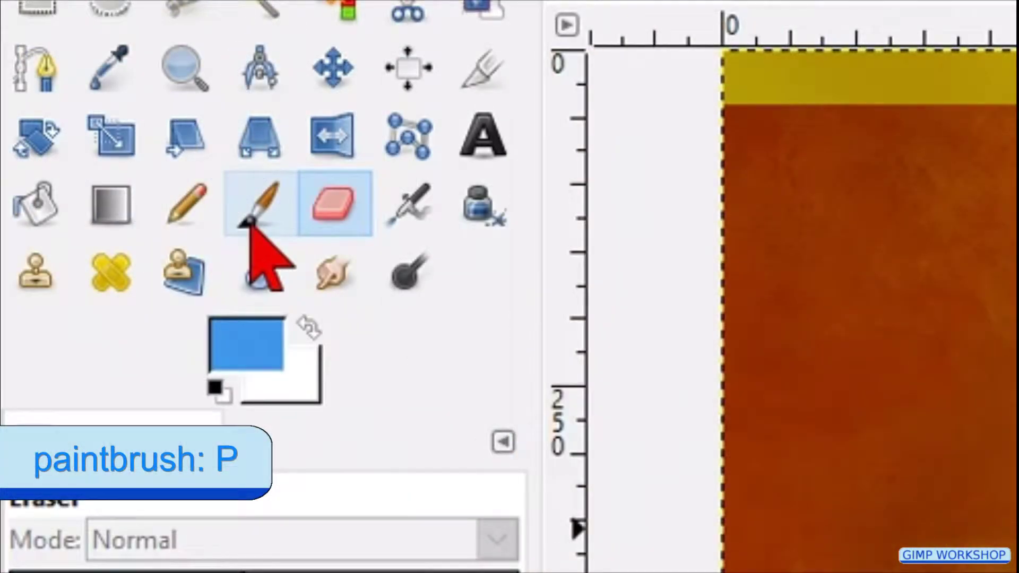
Step: Set up the Paintbrush with the Bristles 01 brush at about size 537
click(248, 221)
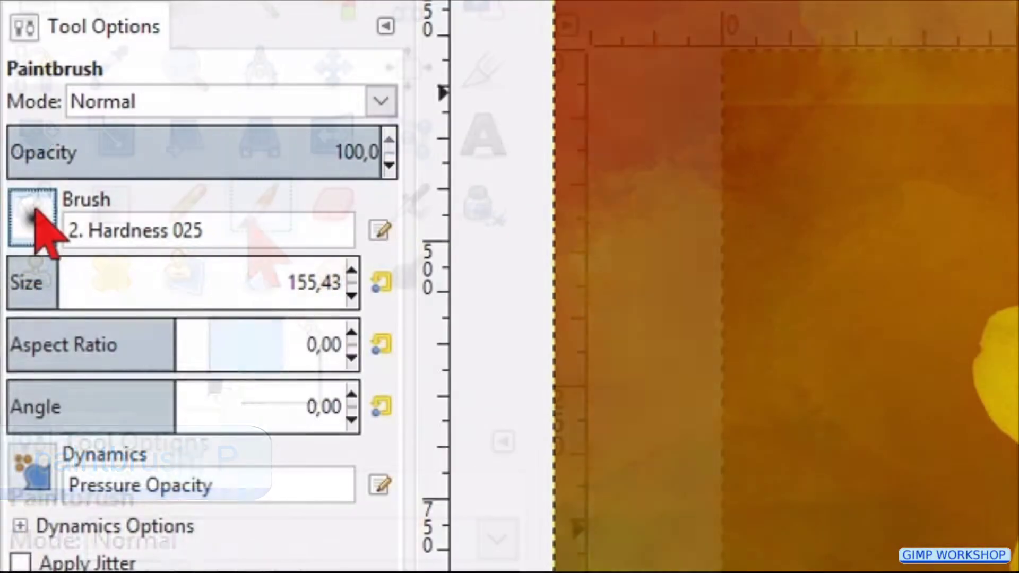
click(32, 218)
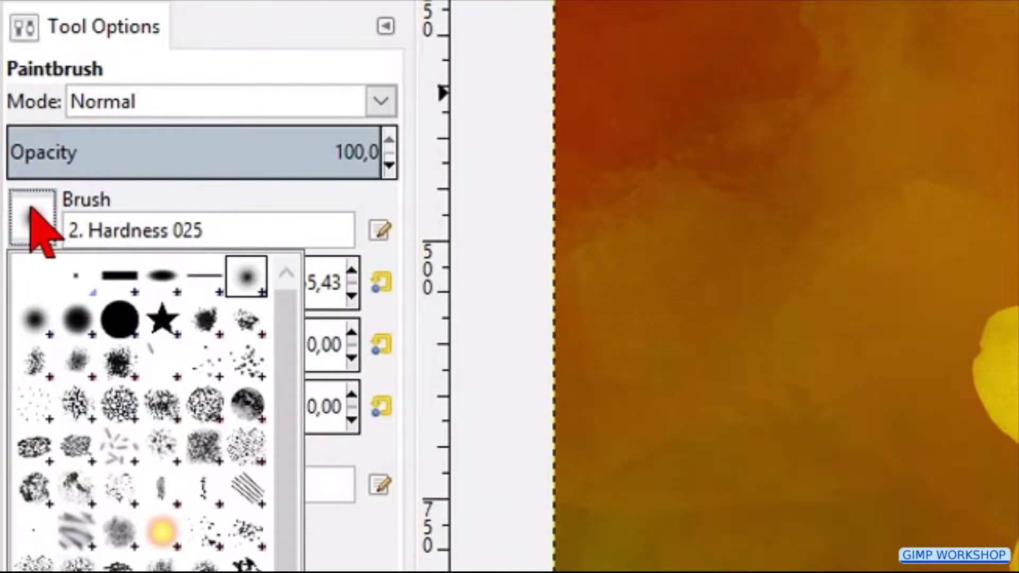
double_click(214, 373)
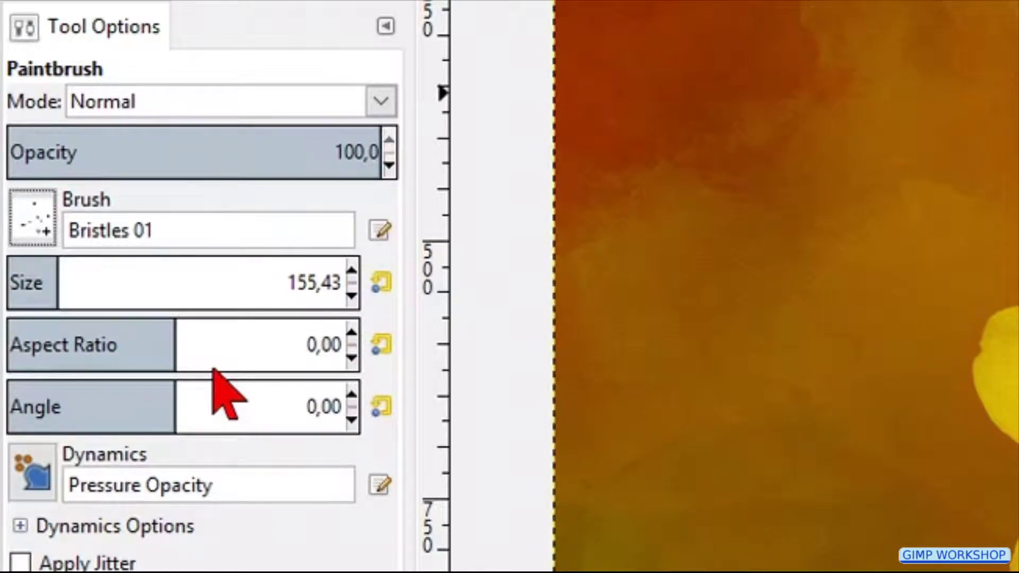
click(189, 289)
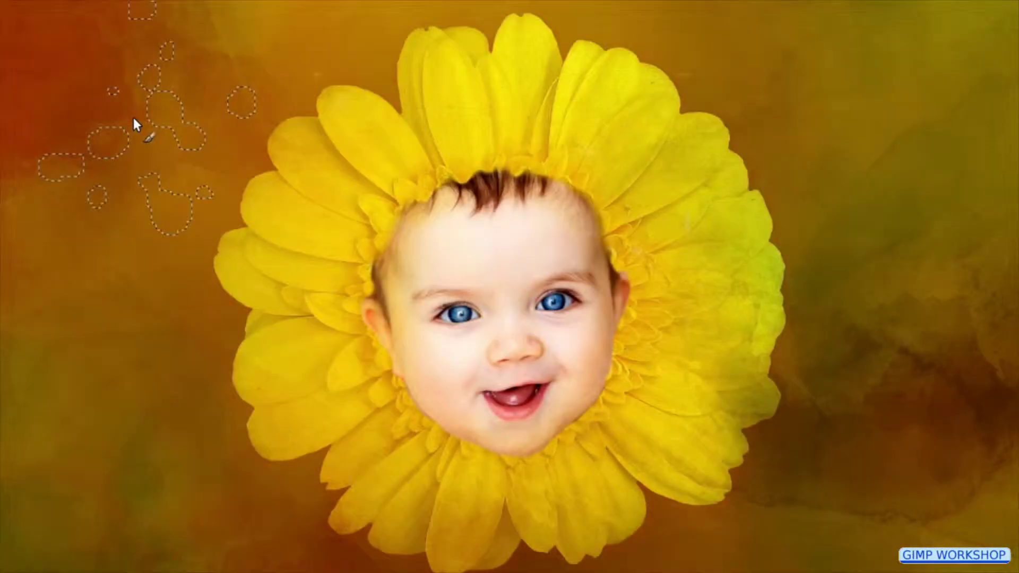
Step: Stamp blue bristle dabs on the left background and place copies lower down
click(132, 118)
mouse_move(132, 117)
mouse_down()
mouse_move(178, 212)
mouse_move(196, 281)
mouse_move(167, 431)
mouse_up()
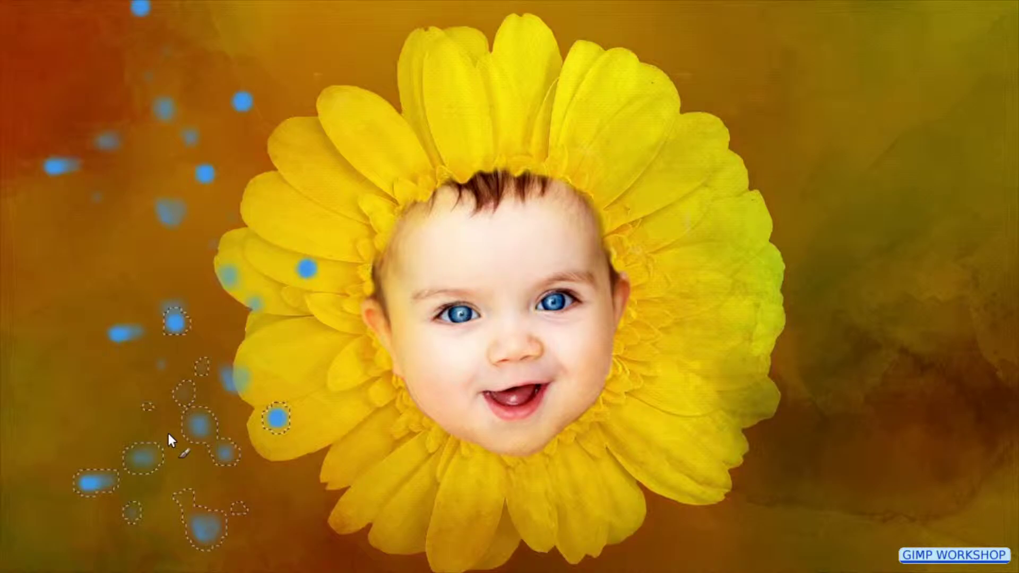
mouse_move(167, 431)
mouse_down()
mouse_move(106, 343)
mouse_move(85, 282)
mouse_up()
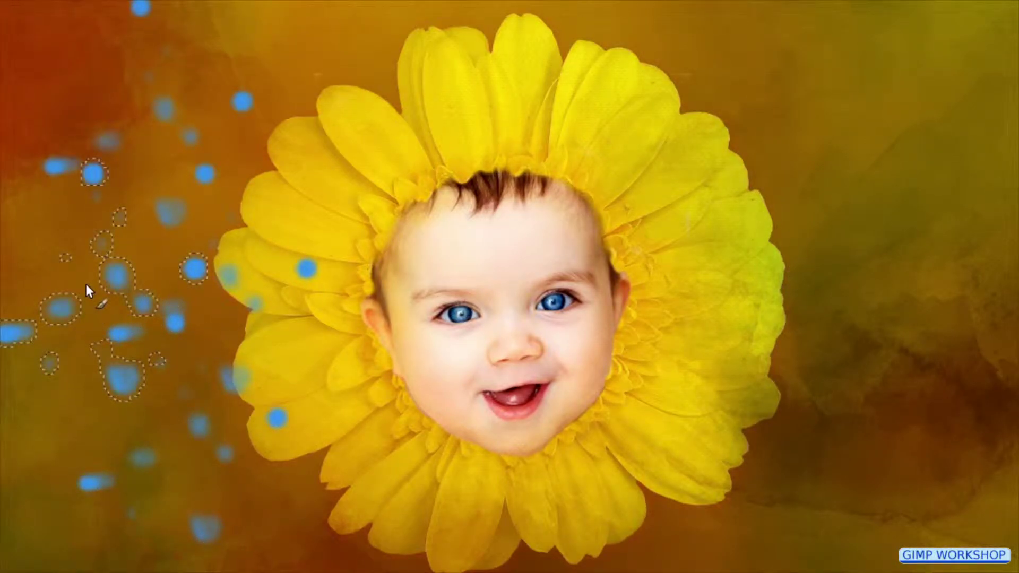
mouse_move(86, 285)
mouse_down()
mouse_move(190, 151)
mouse_move(159, 80)
mouse_move(61, 5)
mouse_move(298, 531)
mouse_move(327, 527)
mouse_move(82, 530)
mouse_move(753, 566)
mouse_move(807, 279)
mouse_move(981, 449)
mouse_move(800, 20)
mouse_move(653, 31)
mouse_up()
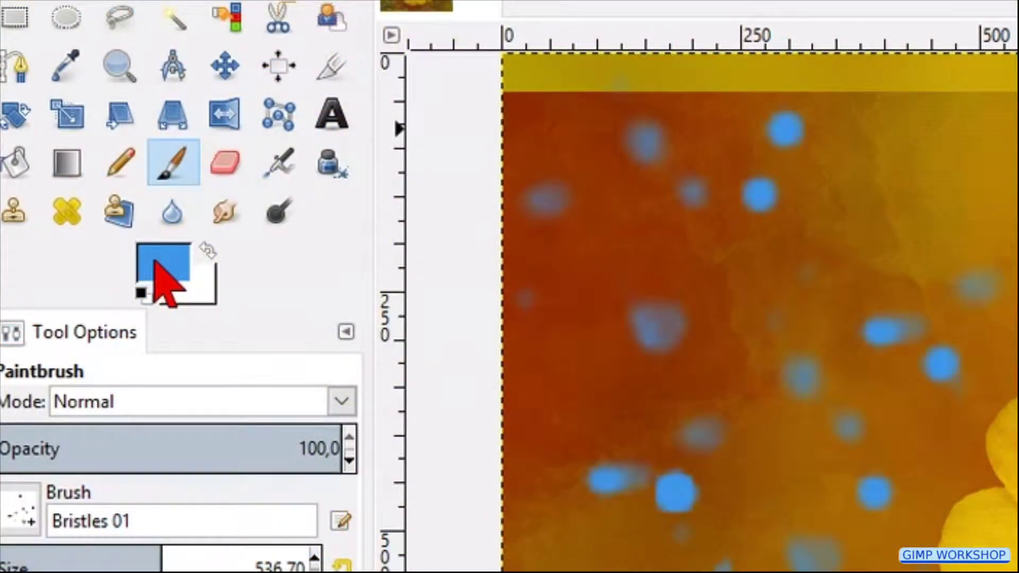
Step: Sample the gerbera's yellow faea05 as foreground colour and set the brush angle to 94,78
click(156, 263)
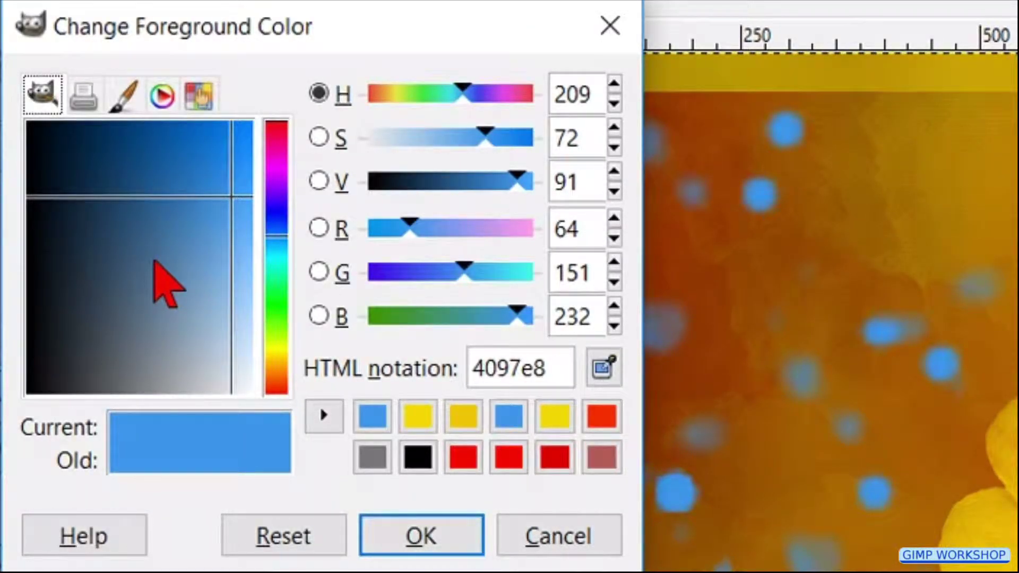
click(599, 368)
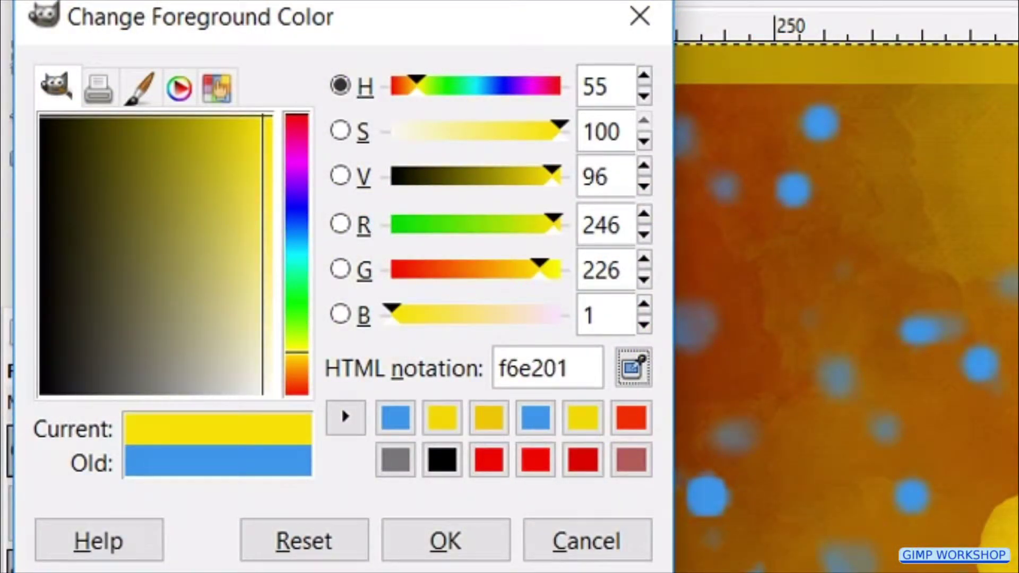
click(635, 360)
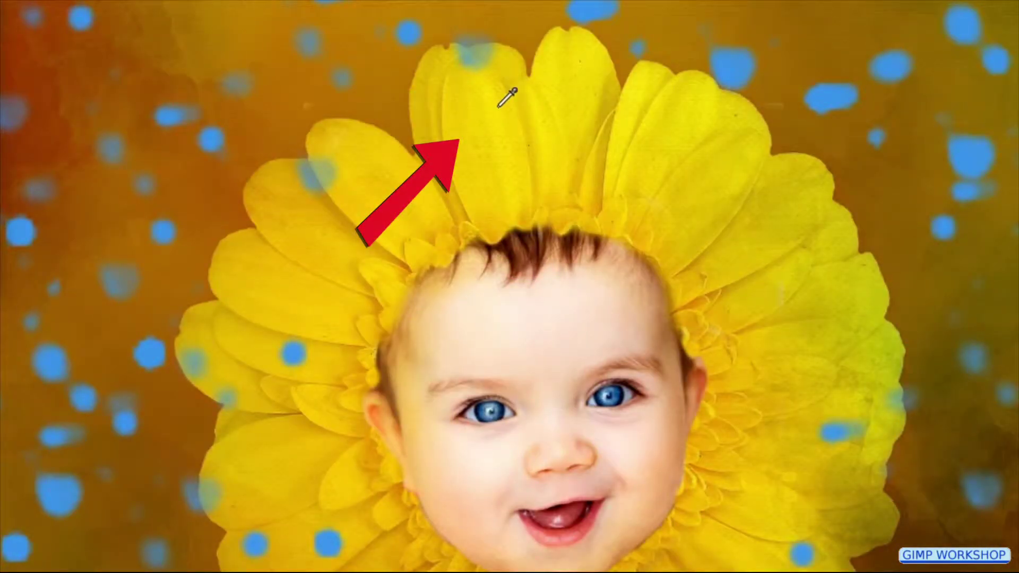
click(498, 106)
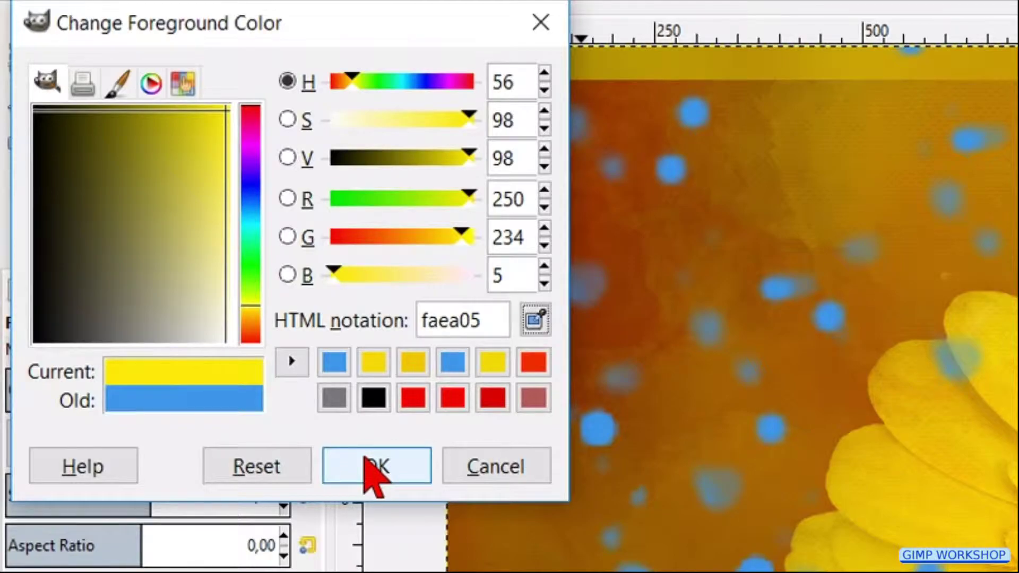
click(374, 467)
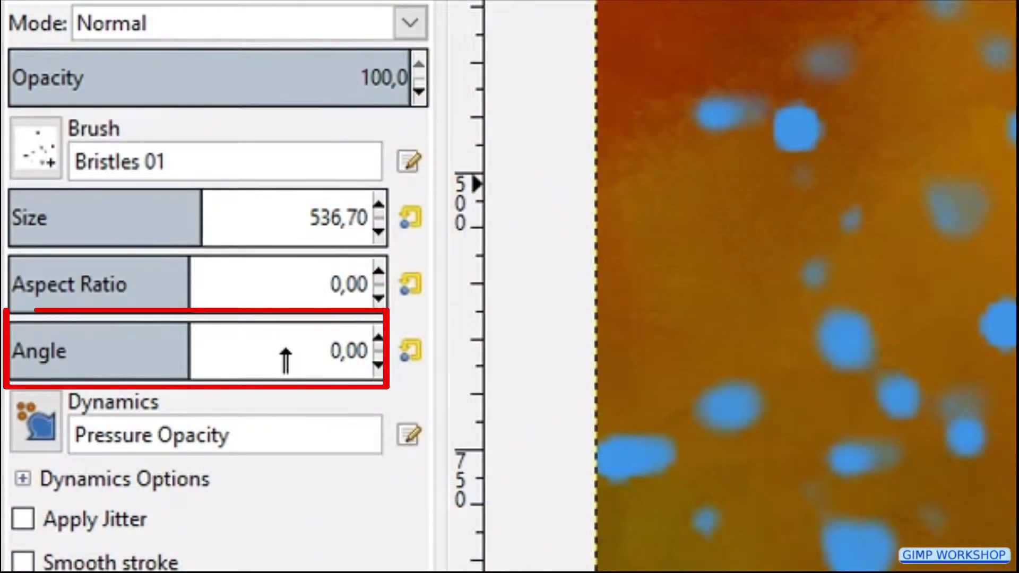
click(285, 361)
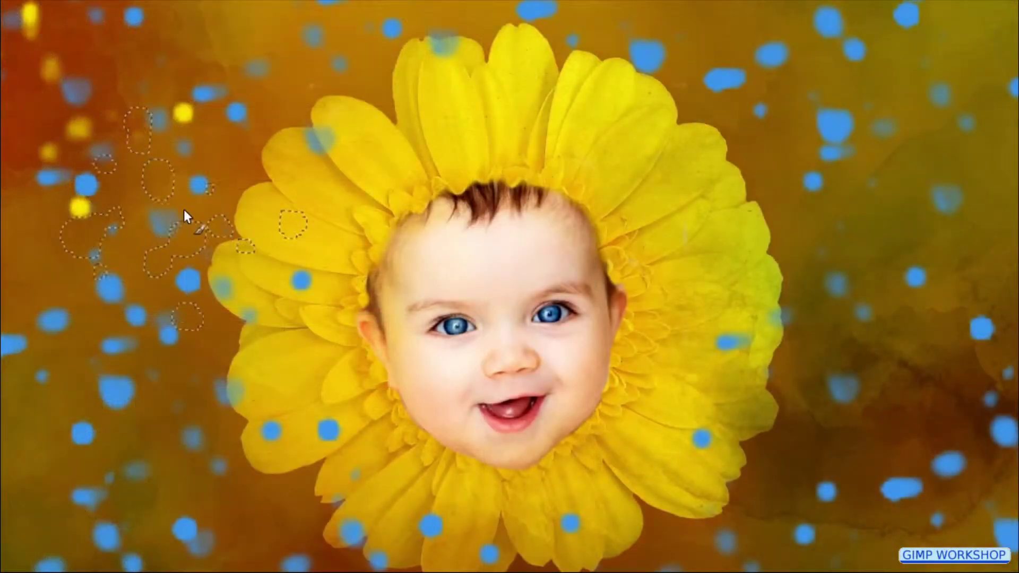
Step: Stamp yellow dabs at the upper and lower left and on the right, clearing selections between batches
click(183, 209)
click(115, 390)
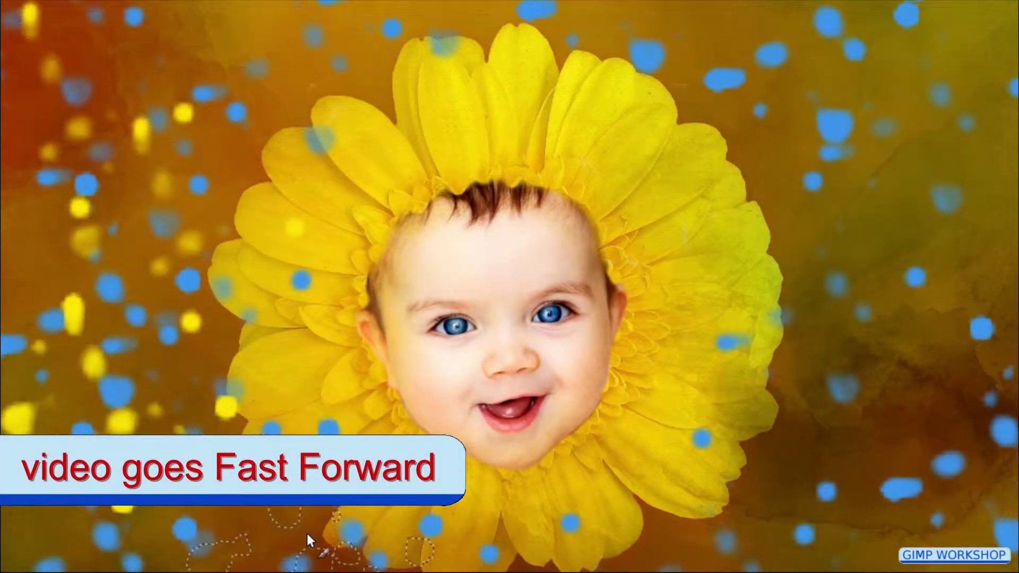
key(shift+ctrl+a)
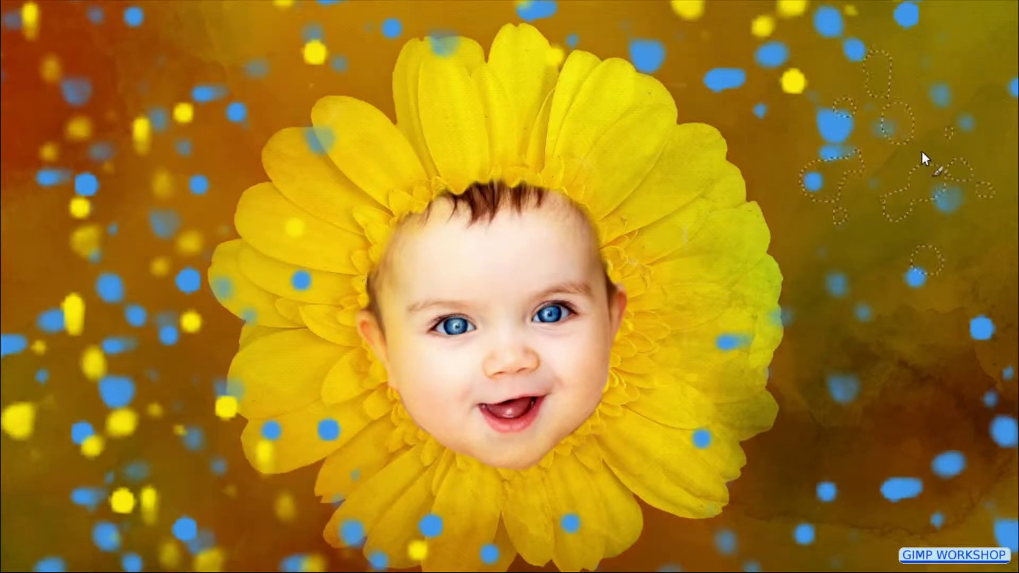
click(841, 303)
click(764, 361)
click(870, 361)
key(shift+ctrl+a)
Step: Stamp yellow dabs at the lower right, along the bottom and near the flower, then set the watercolor layer to Dissolve
click(925, 427)
click(866, 536)
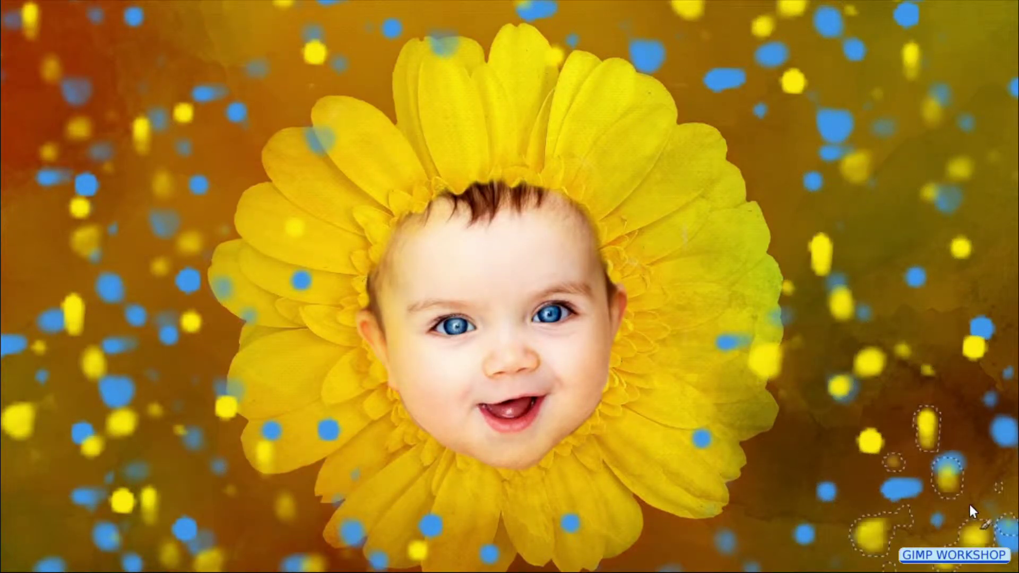
click(735, 501)
click(578, 533)
click(480, 329)
click(484, 79)
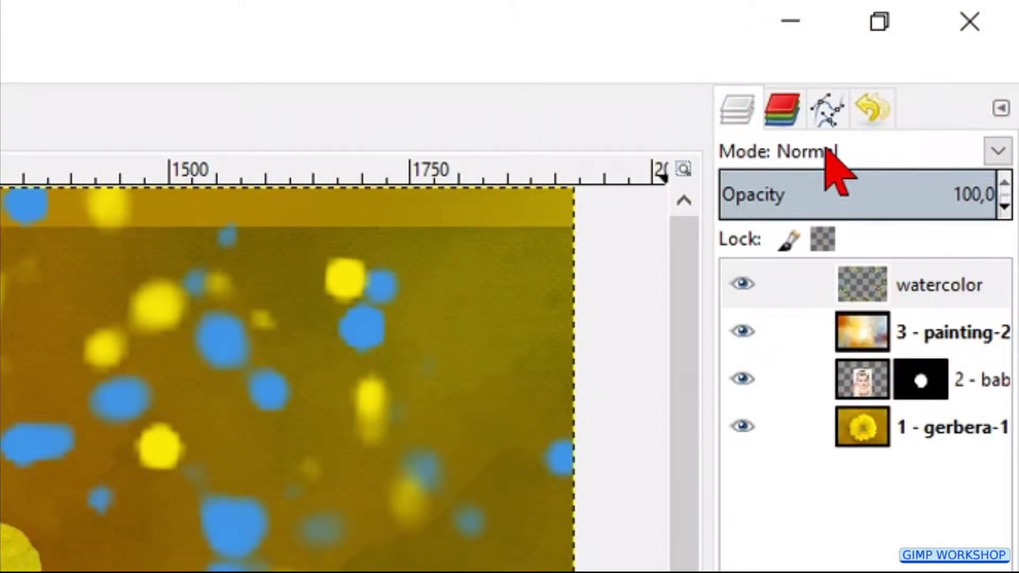
click(827, 154)
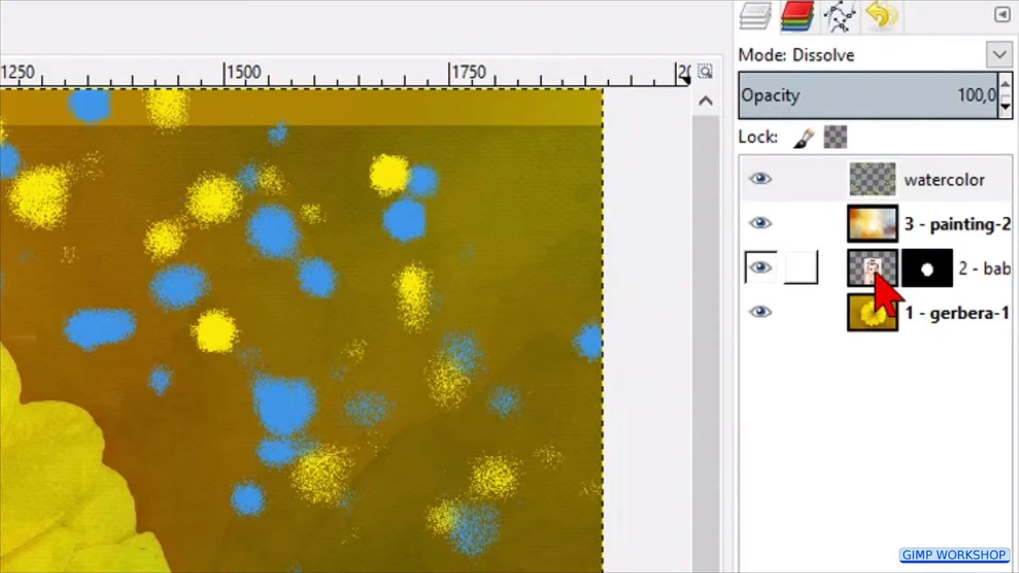
click(874, 275)
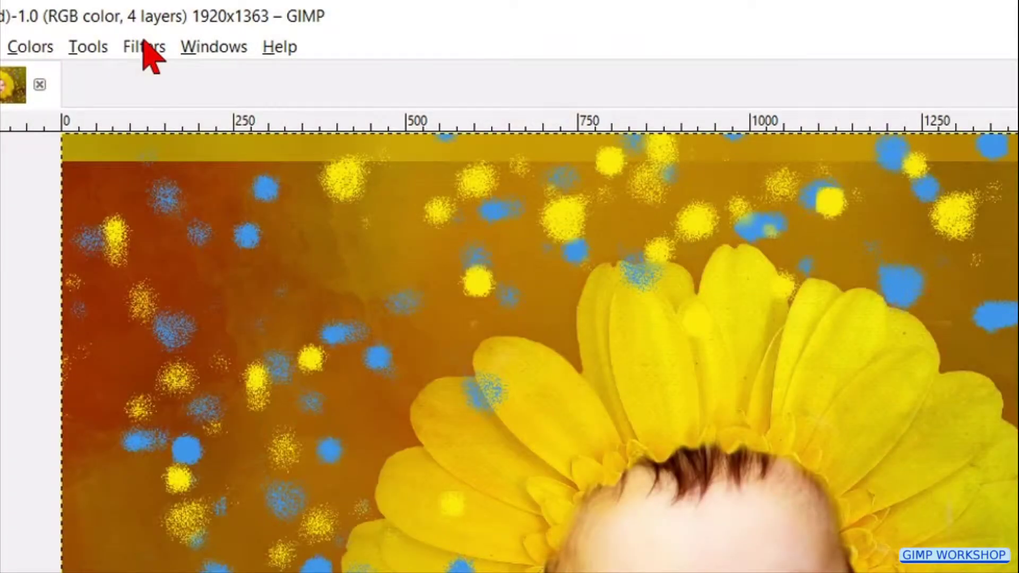
Step: Open the IWarp filter on the face layer and enlarge its preview window
click(144, 48)
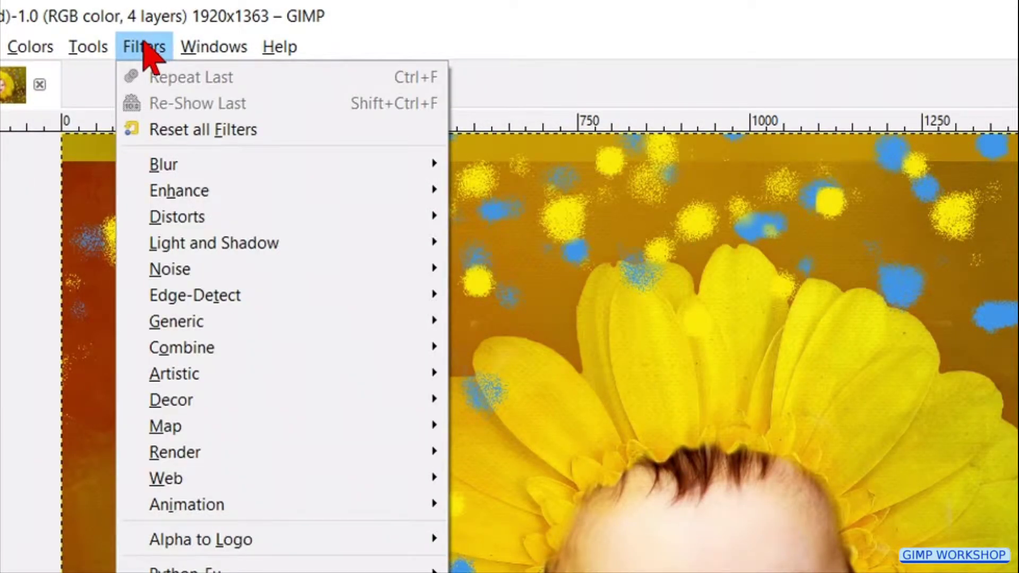
mouse_move(402, 226)
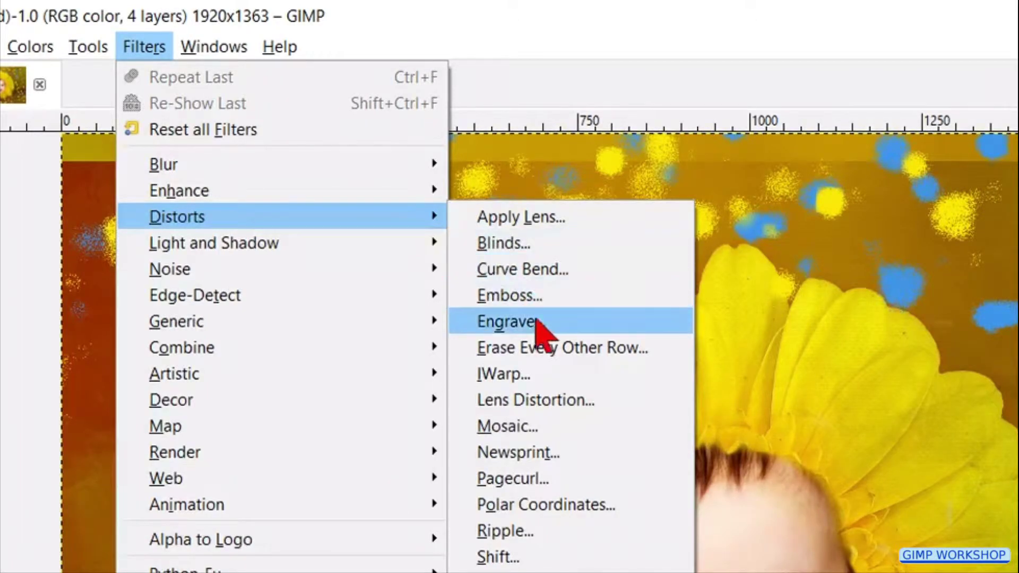
click(543, 373)
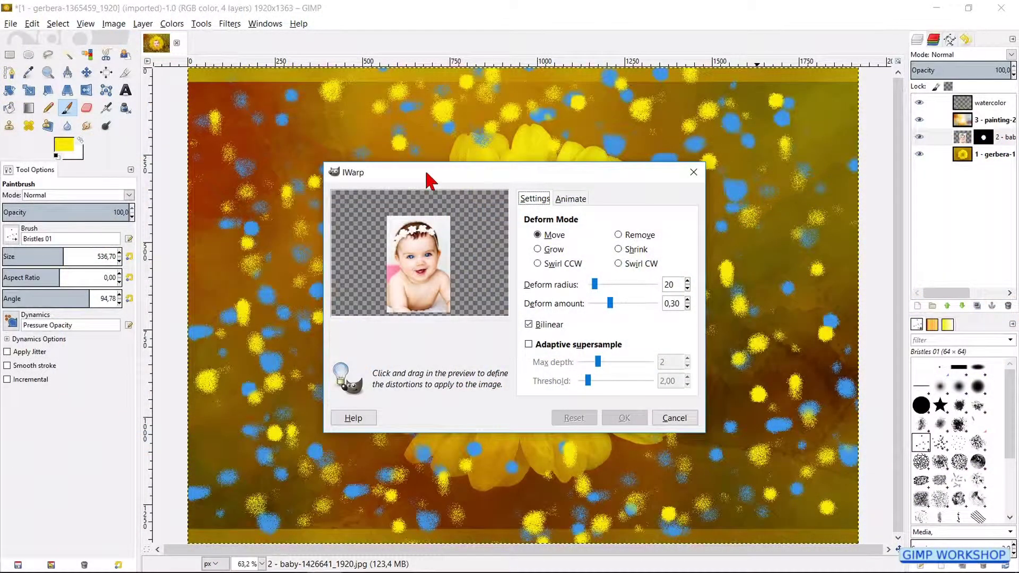
drag(427, 175, 196, 29)
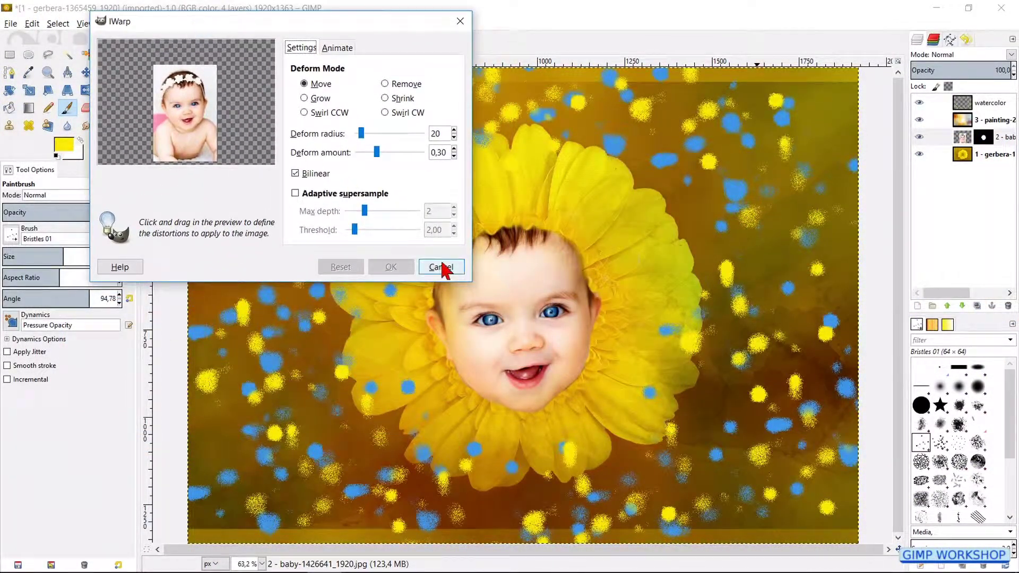
drag(467, 282, 831, 545)
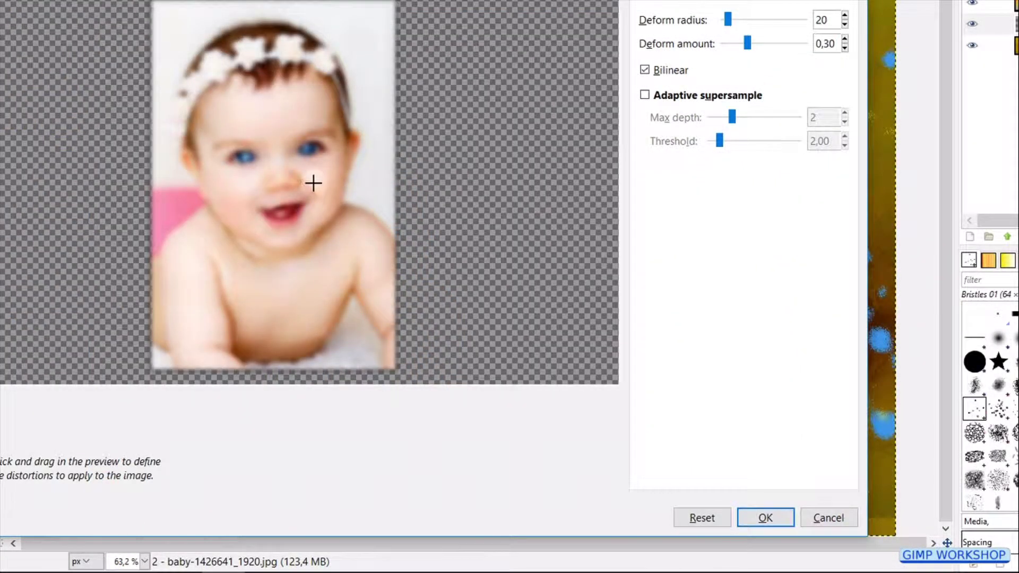
click(694, 522)
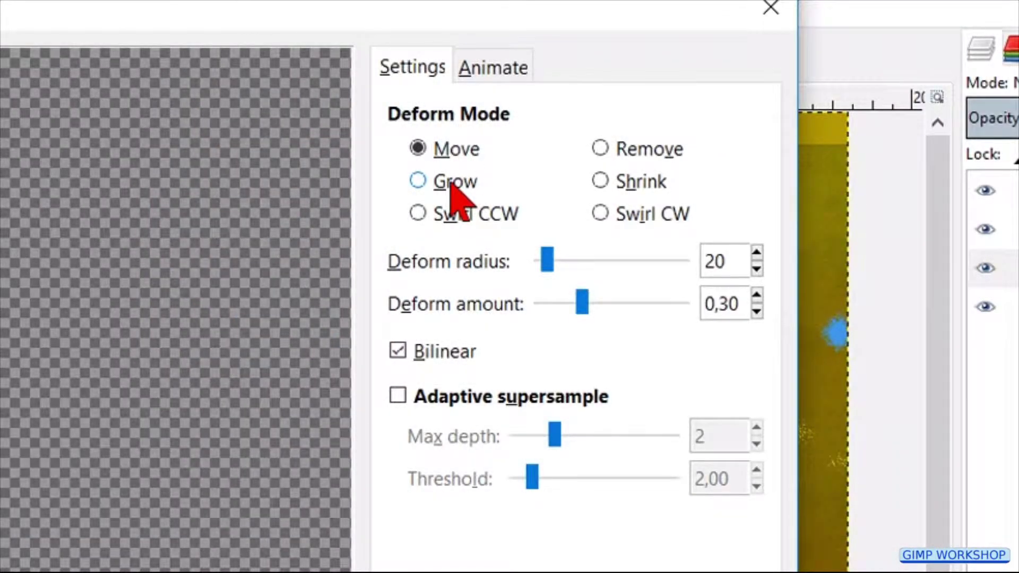
Step: Use Grow mode with a larger deform radius to bulge both eyes, and apply
click(455, 197)
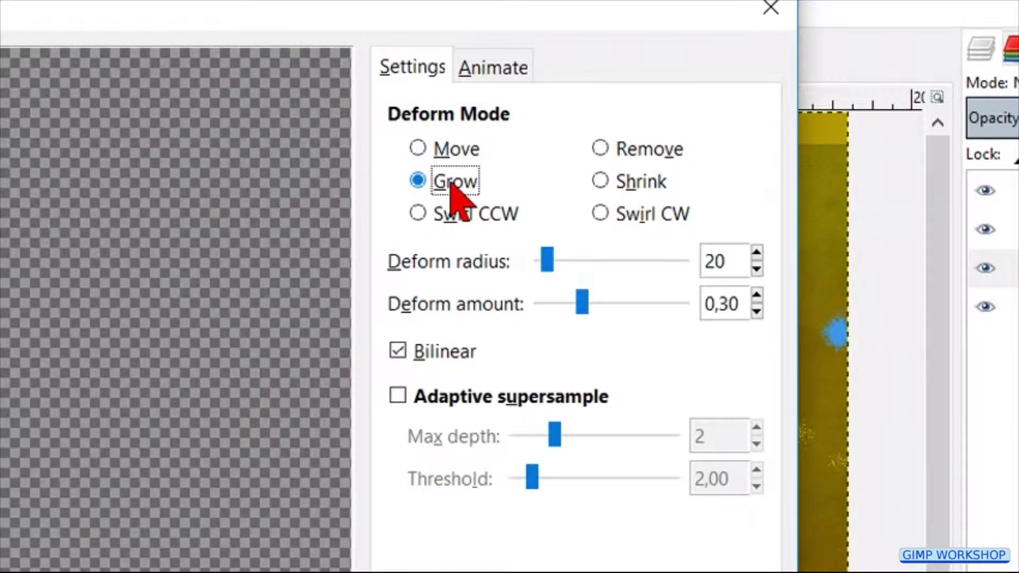
click(673, 264)
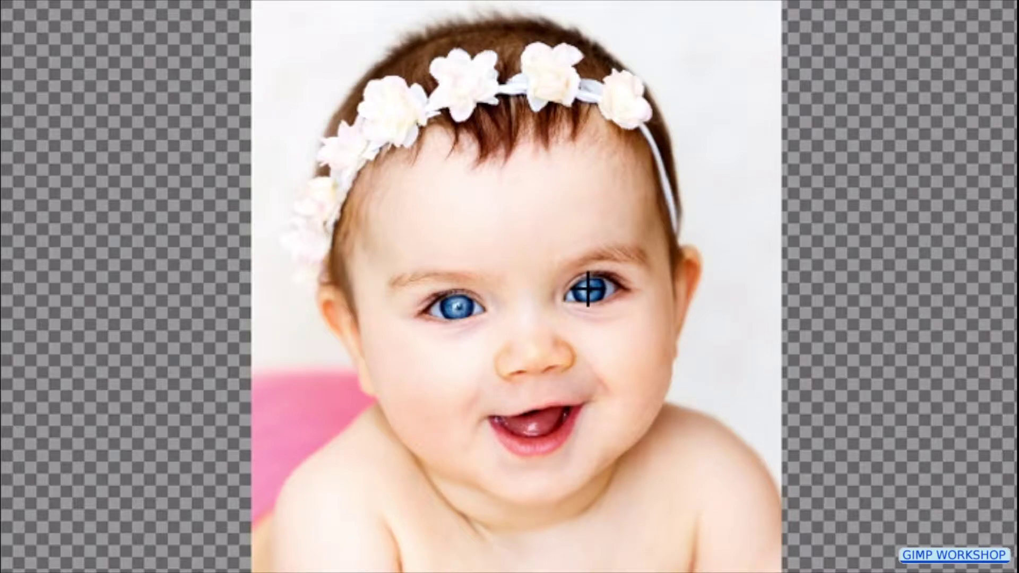
drag(589, 289, 589, 289)
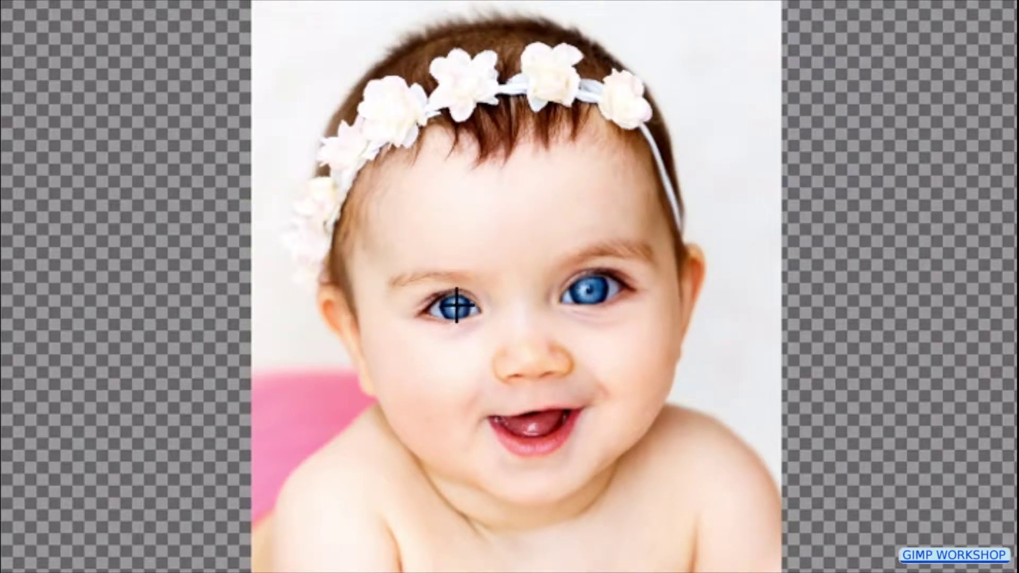
drag(454, 305, 449, 306)
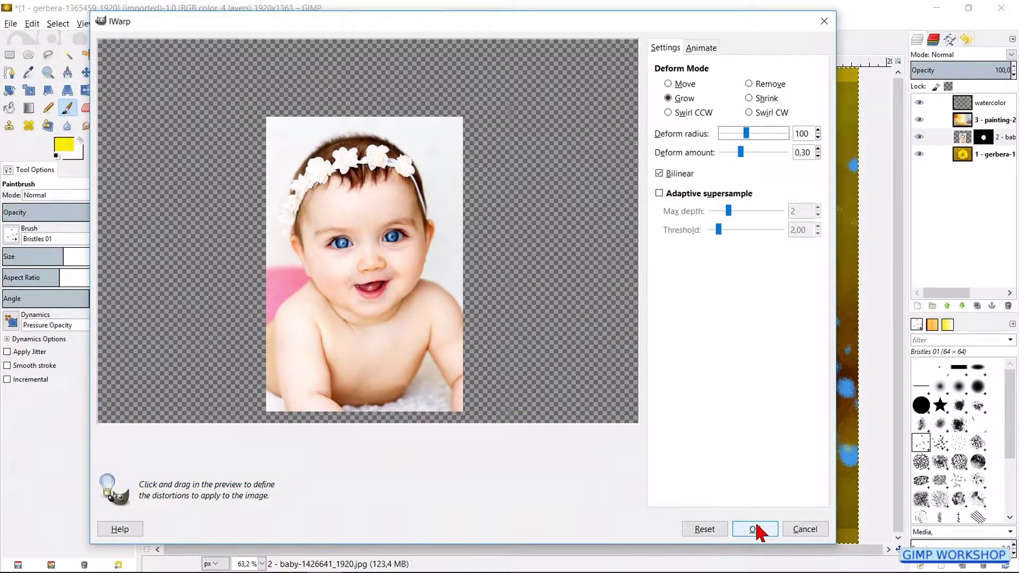
click(755, 529)
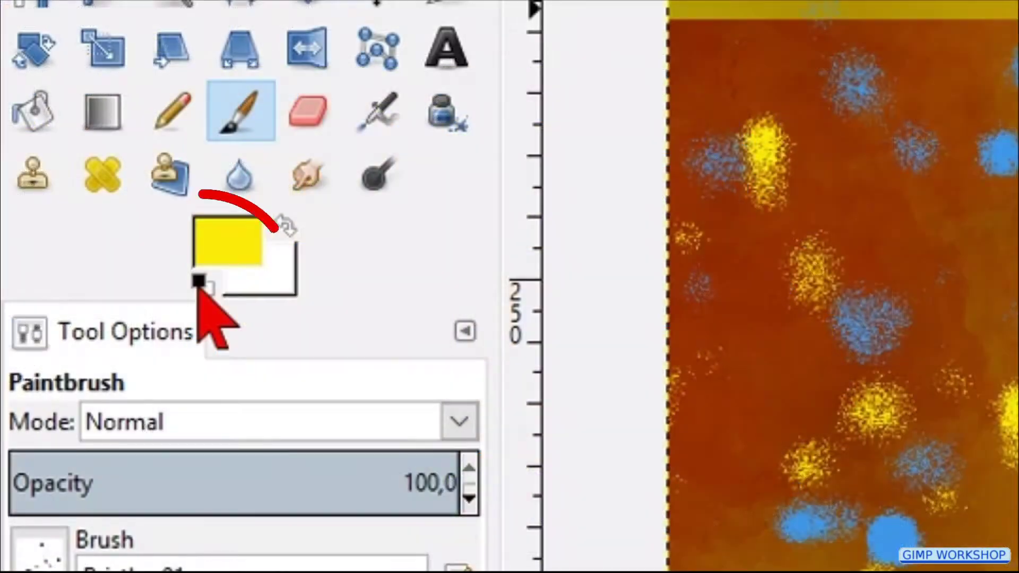
Step: Create a black-filled layer named 'vignet' and move it above the watercolor layer
click(55, 156)
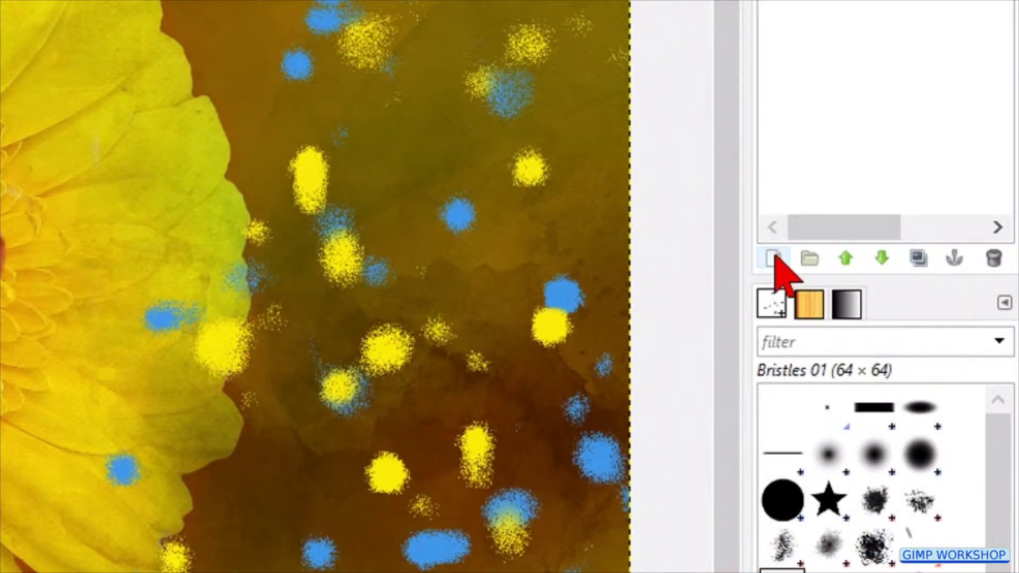
click(774, 258)
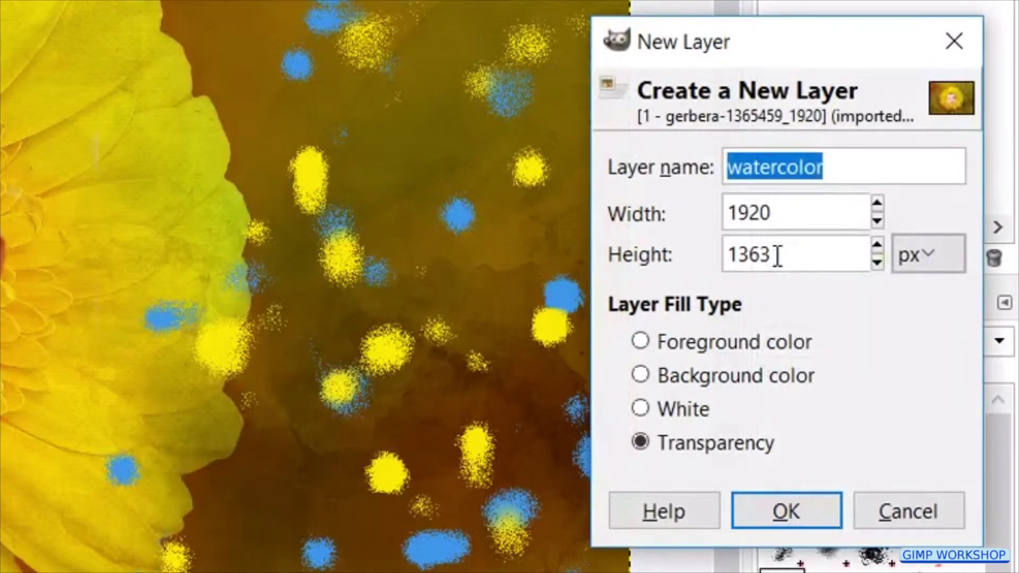
text(vignet)
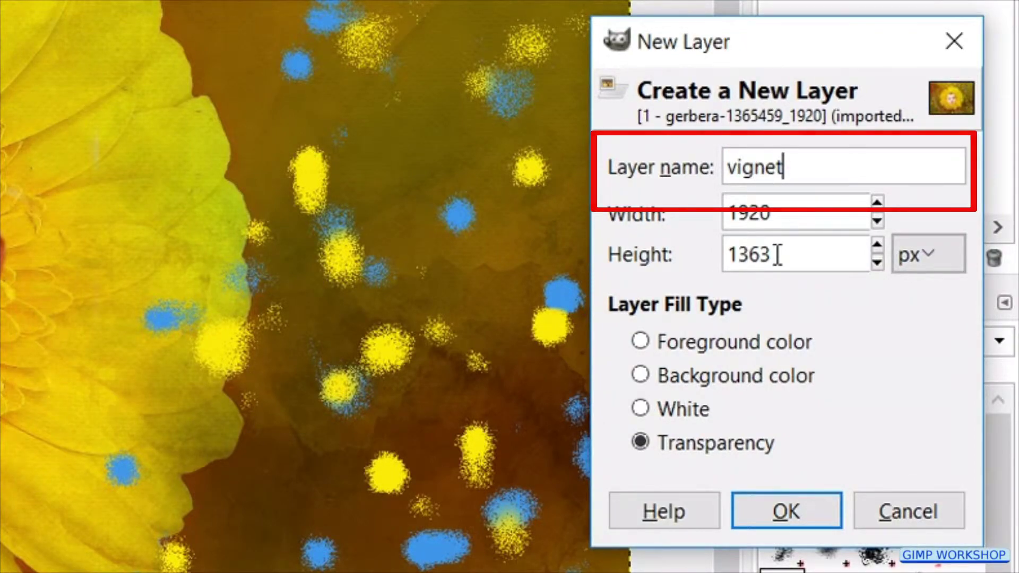
click(703, 345)
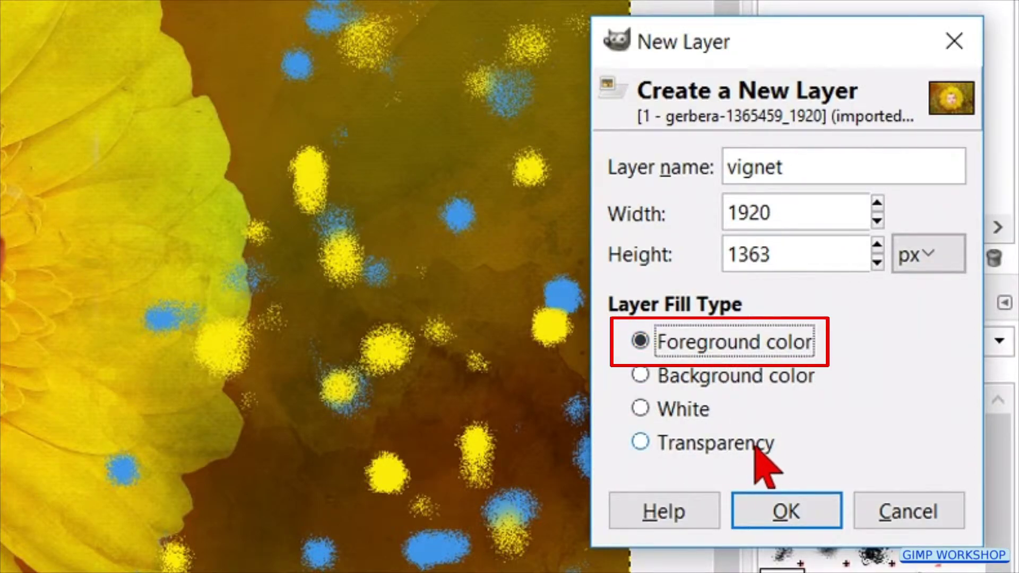
click(779, 512)
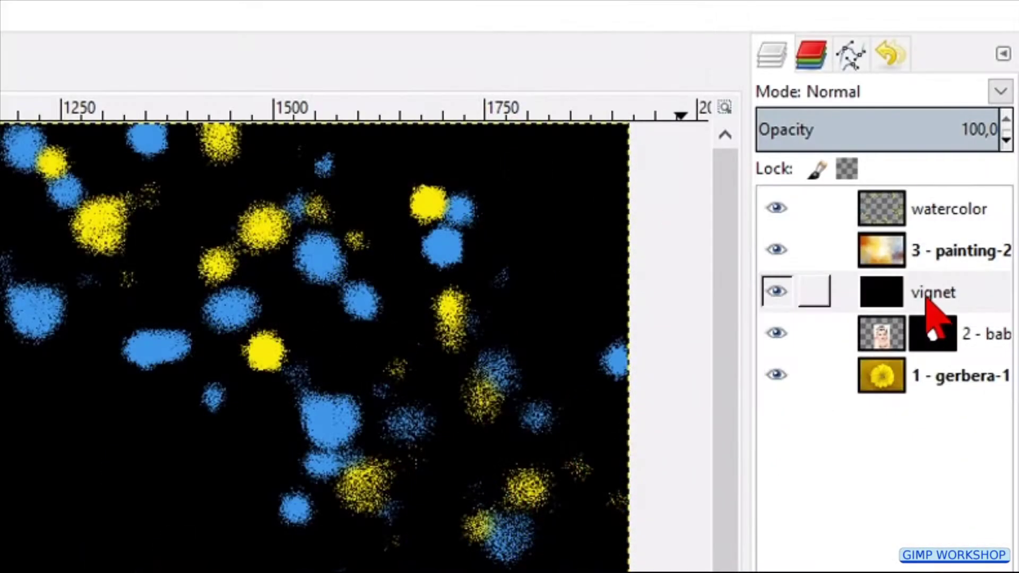
click(931, 307)
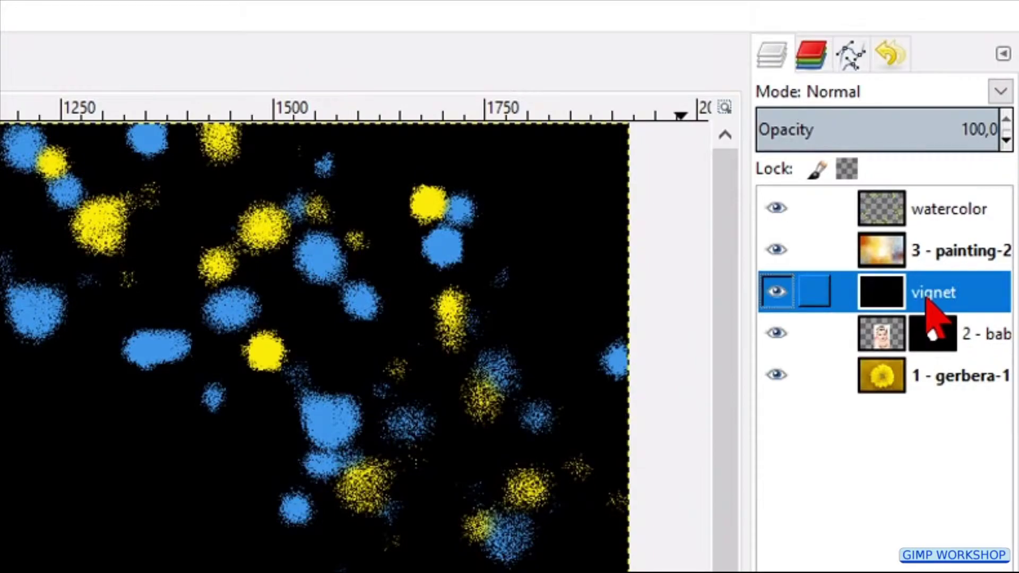
drag(931, 307, 913, 202)
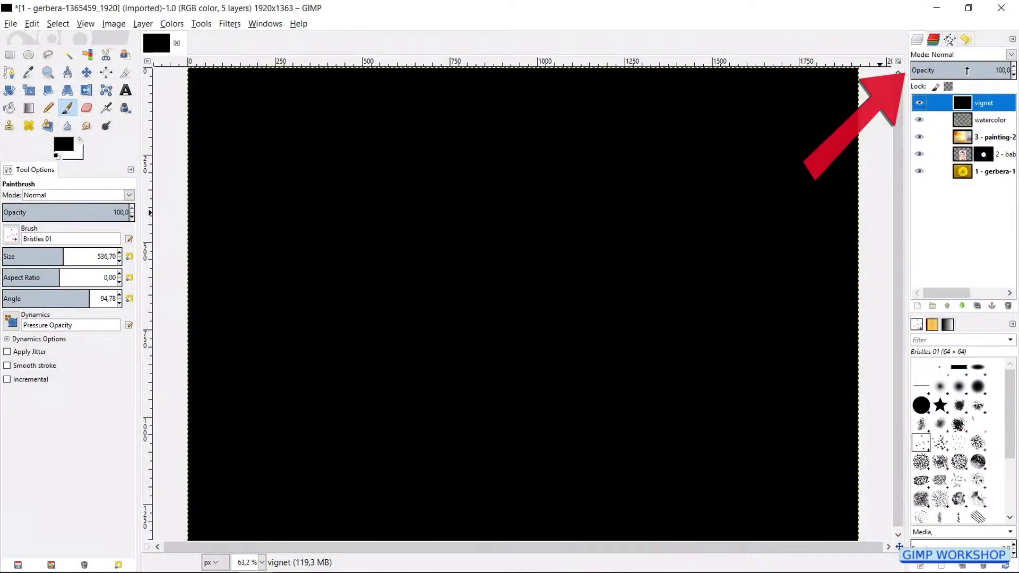
Step: Set the vignet layer to 56 opacity and draw an oval selection of about 1610 × 1130 around the face and flower
click(891, 128)
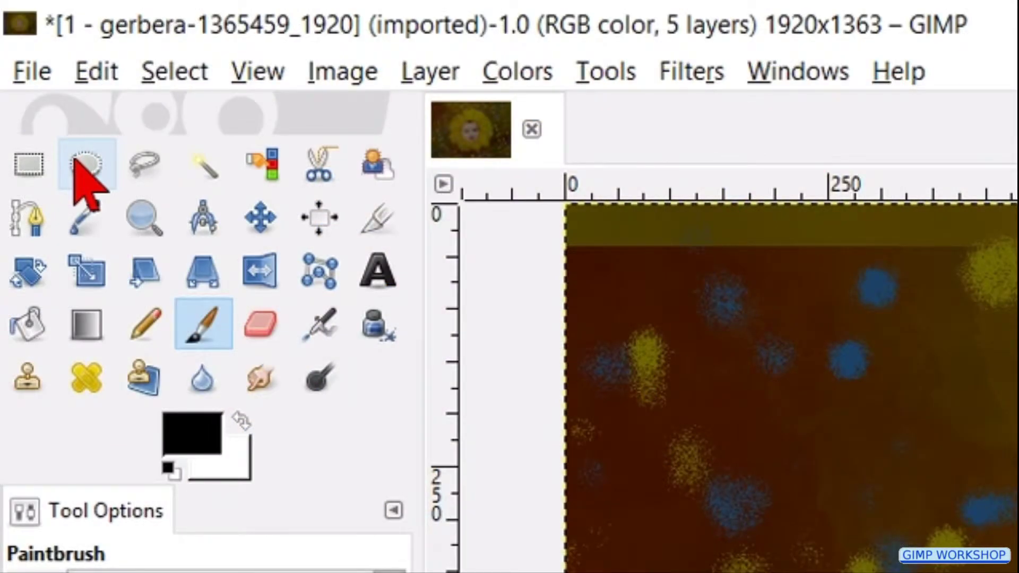
click(86, 170)
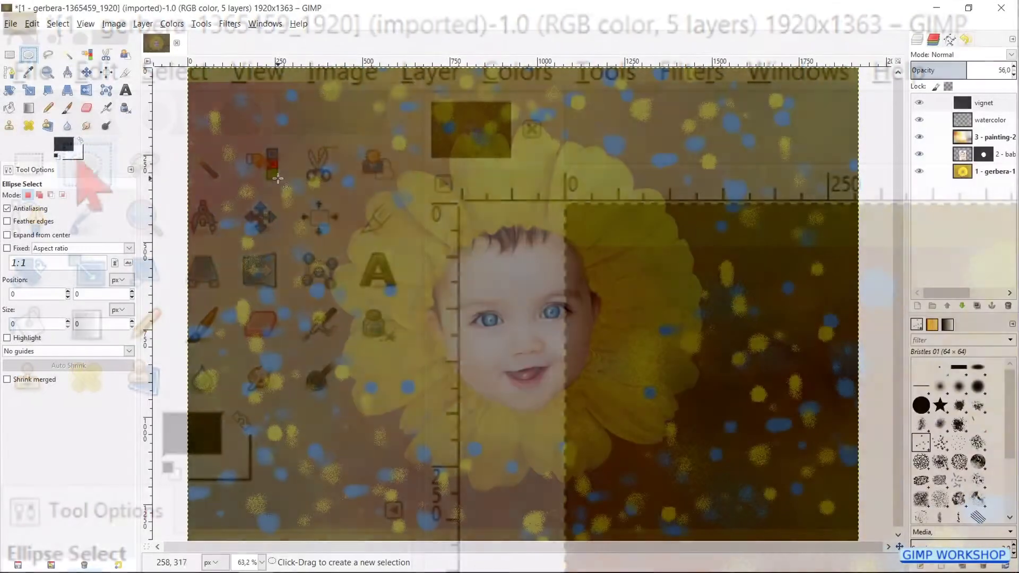
drag(277, 170, 812, 506)
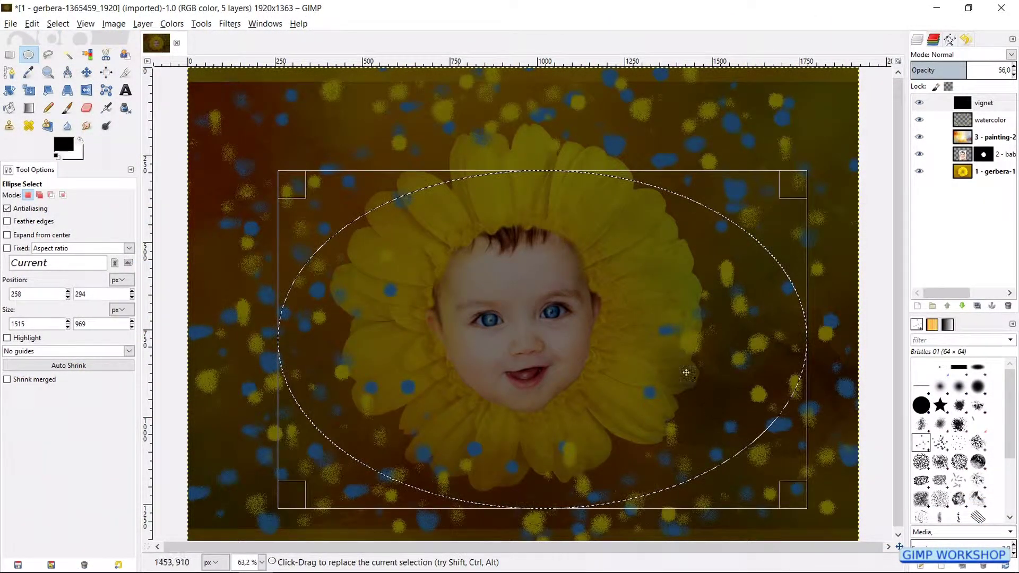
drag(541, 189, 536, 121)
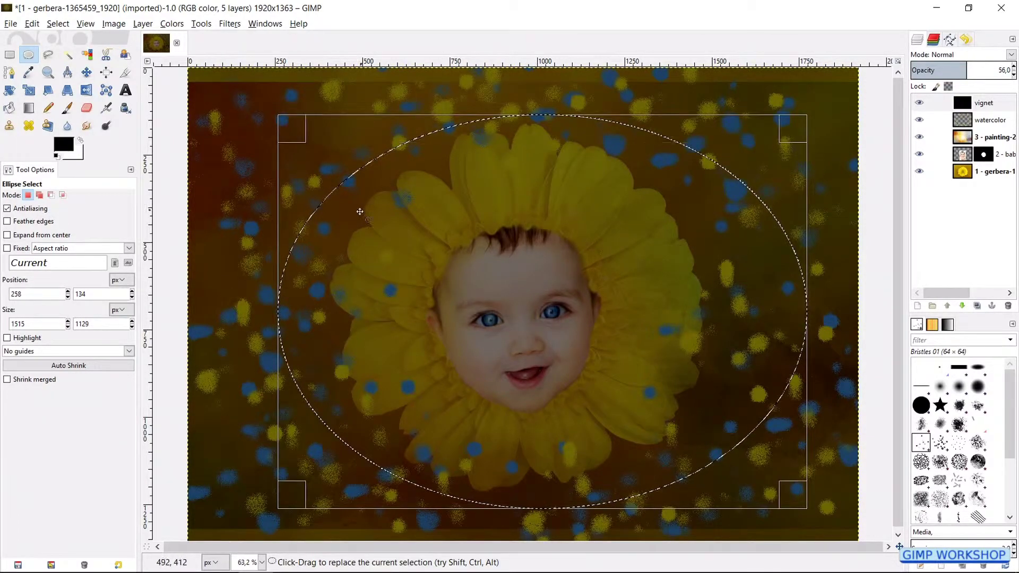
drag(305, 302, 272, 297)
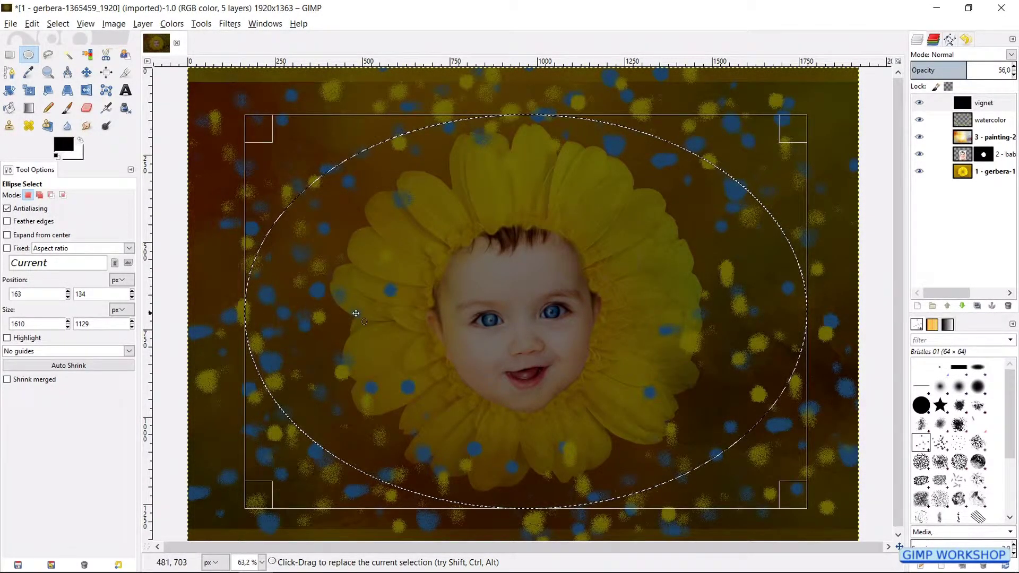
mouse_move(504, 346)
mouse_down()
mouse_move(495, 325)
mouse_move(497, 337)
mouse_up()
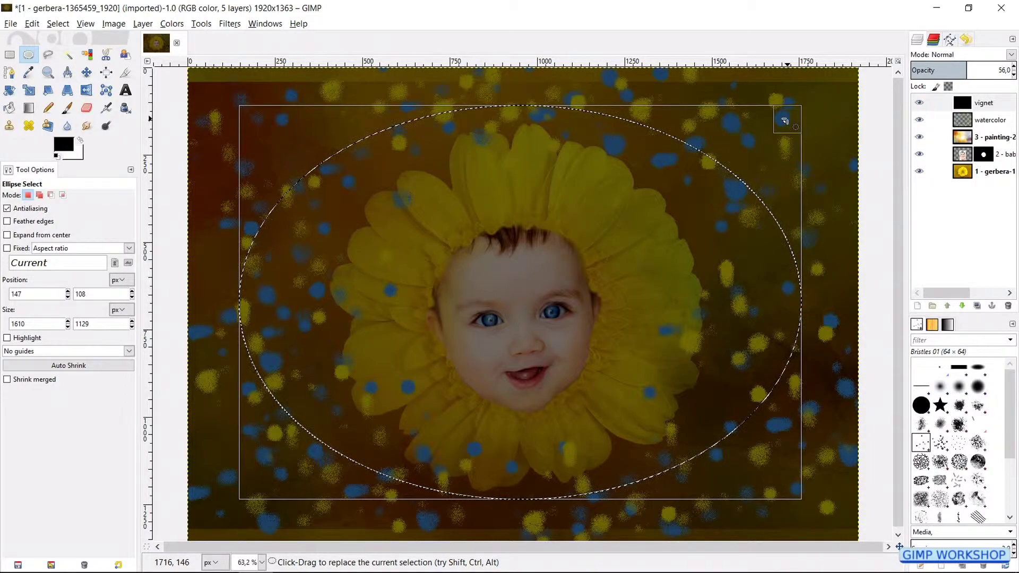
drag(784, 121, 785, 121)
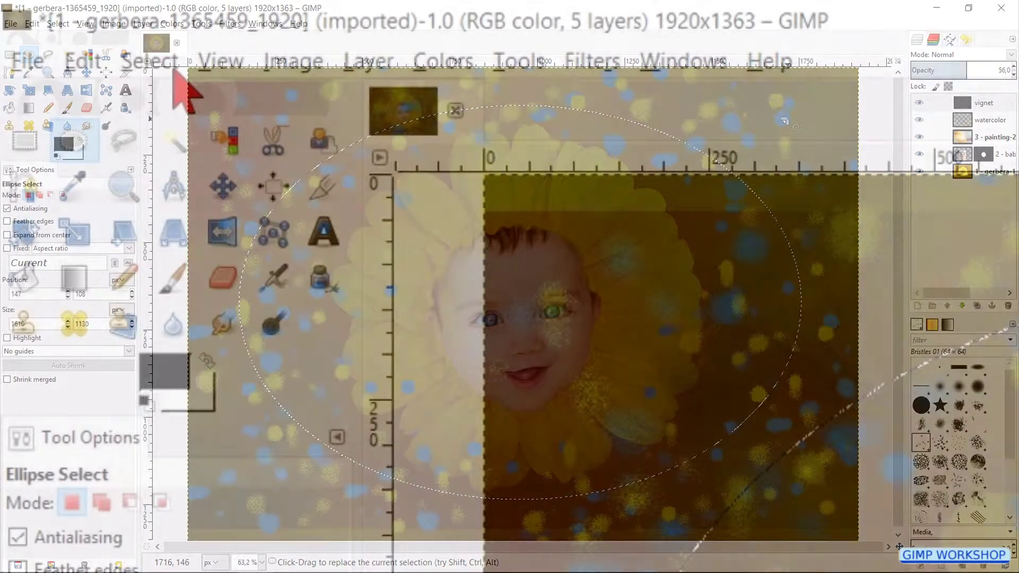
click(58, 23)
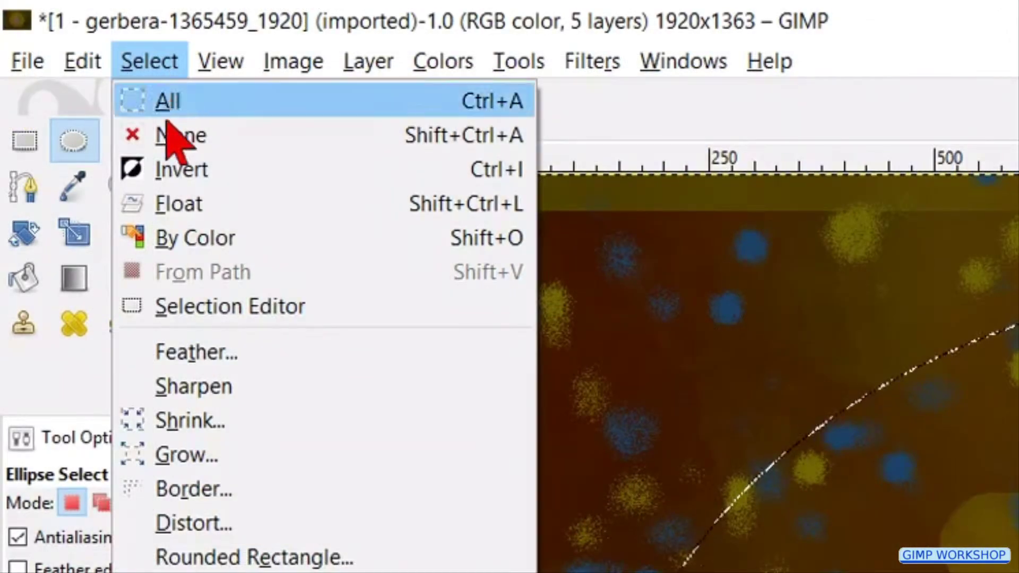
Step: Feather the ellipse by 300 px and clear the black inside it
click(191, 352)
text(30)
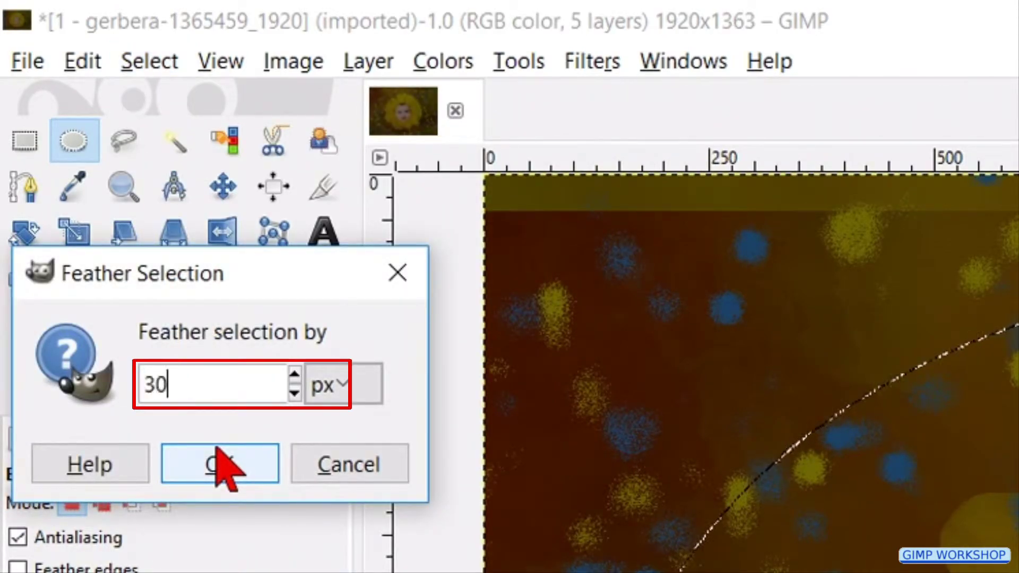
text(0,000)
click(218, 461)
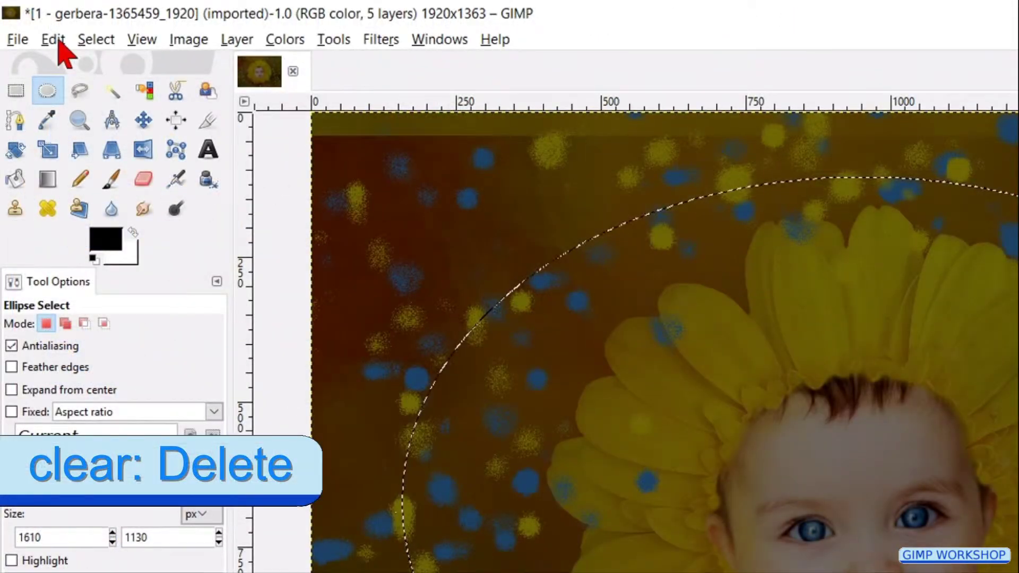
click(55, 40)
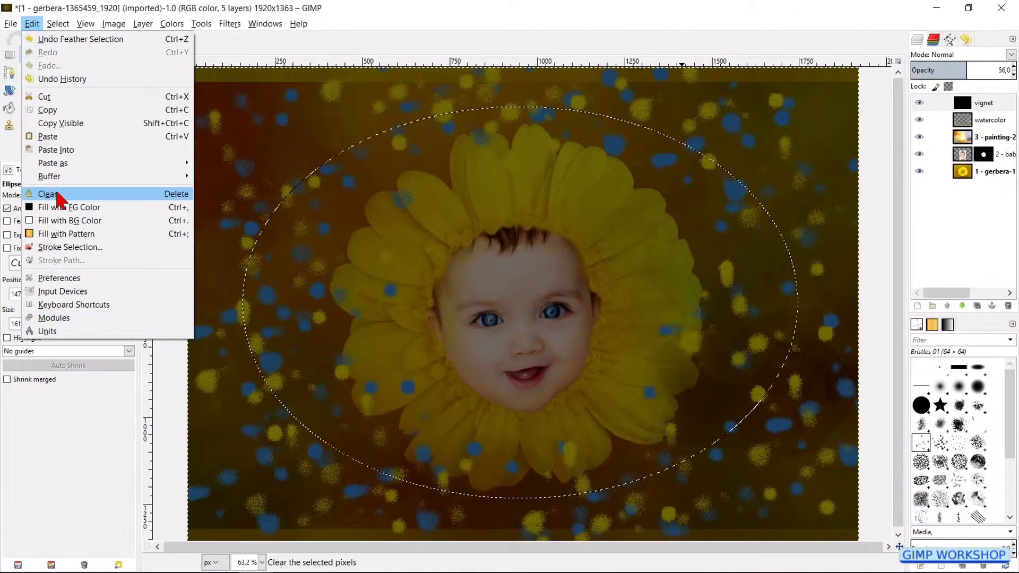
click(59, 197)
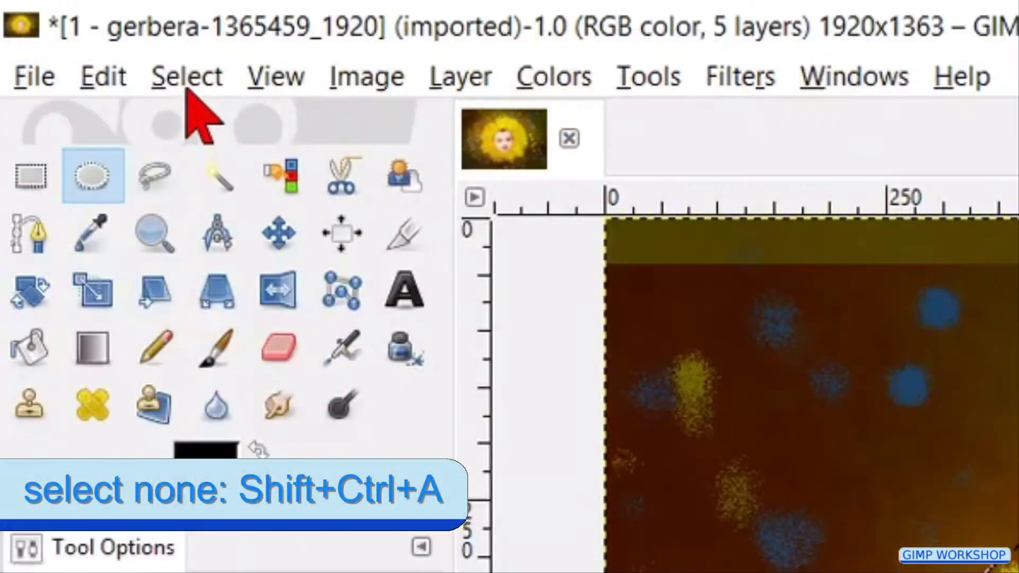
Step: Deselect and lower the vignet layer opacity to about 39.6
click(58, 25)
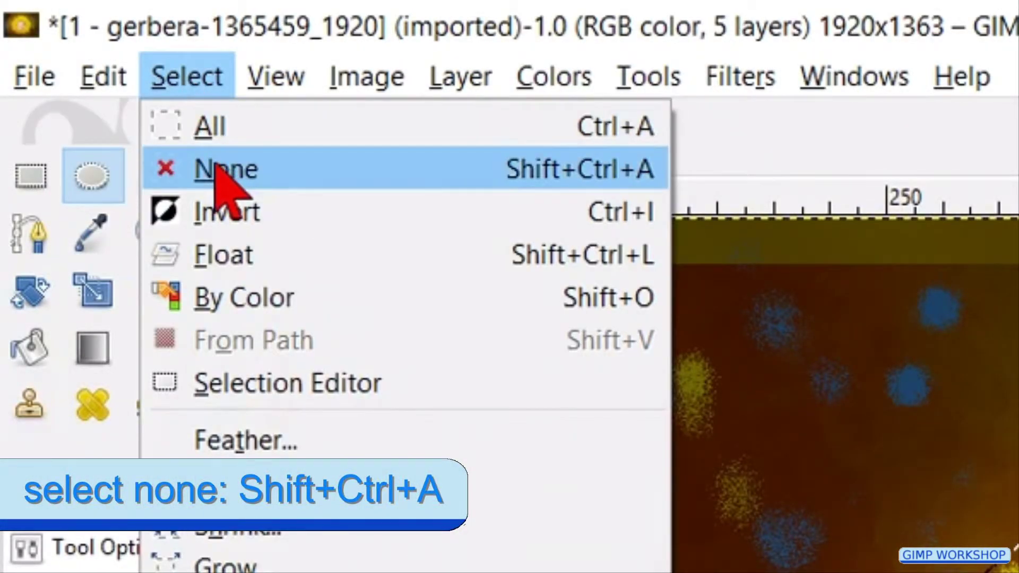
click(219, 171)
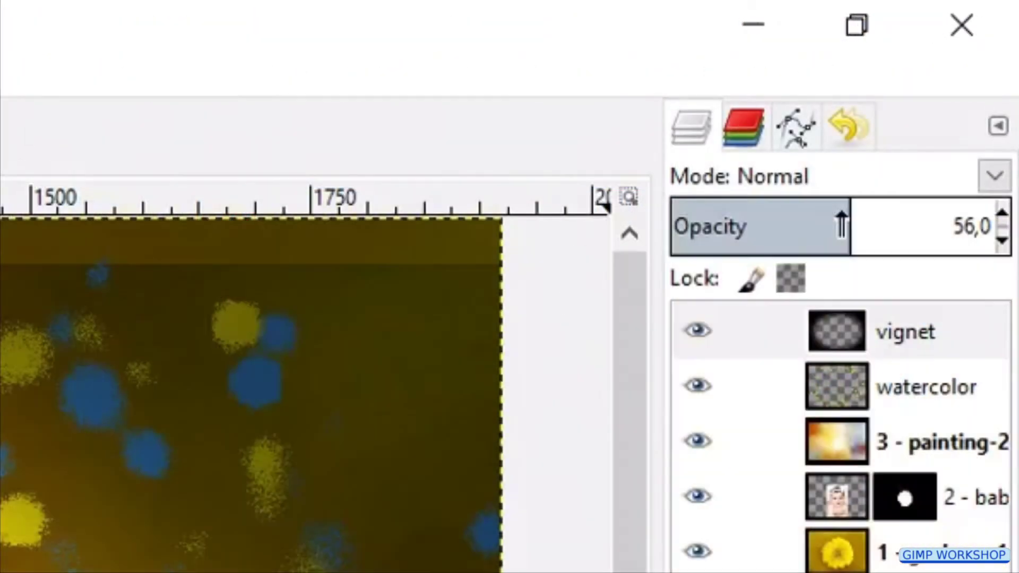
drag(841, 225, 811, 228)
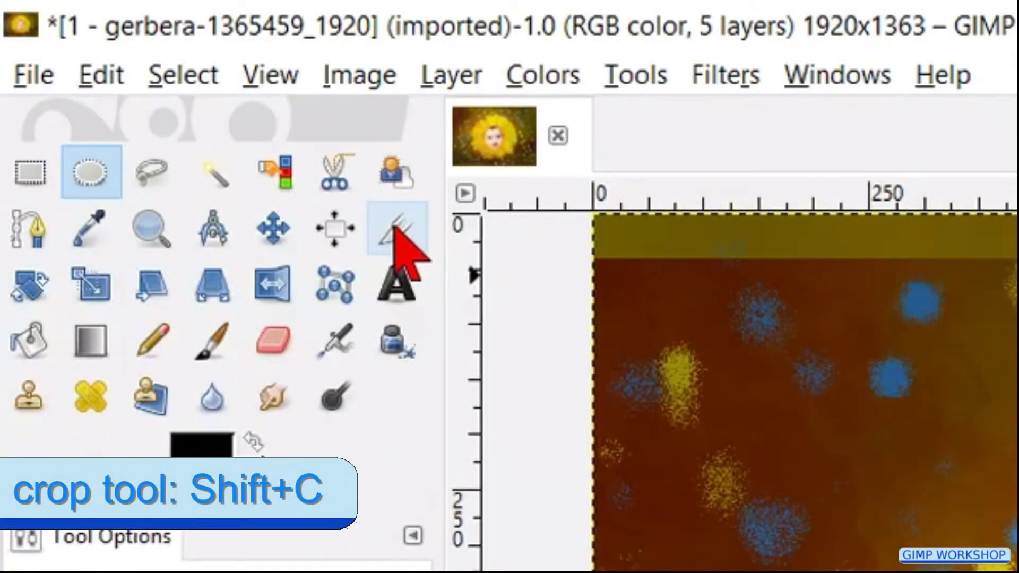
Step: Crop the image from 1920×1363 to 1902×1117, trimming the top and bottom strips, then fit it to the window
click(399, 233)
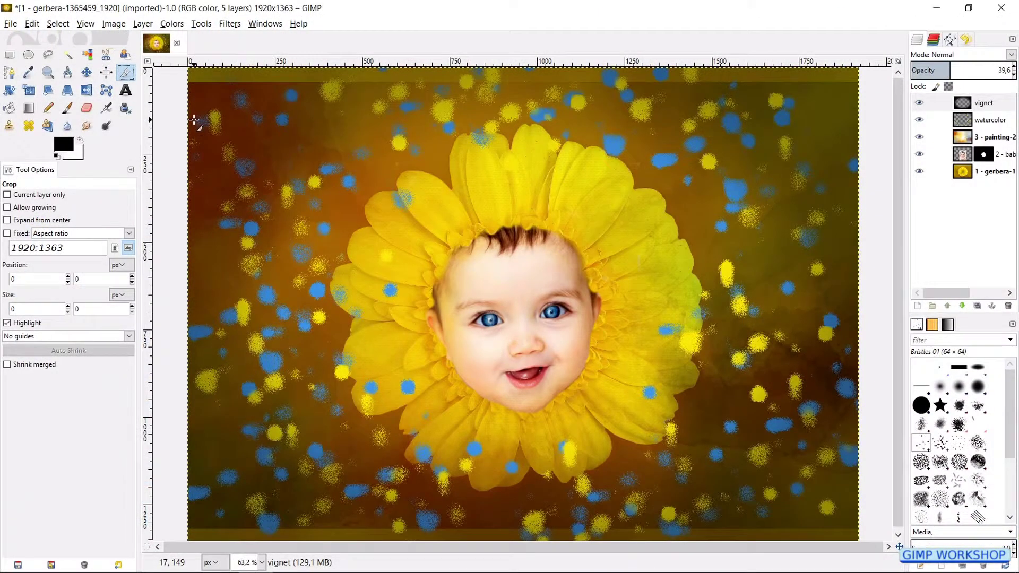
drag(194, 120, 836, 482)
mouse_move(847, 313)
mouse_down()
mouse_move(737, 314)
mouse_move(847, 313)
mouse_up()
mouse_move(839, 113)
mouse_down()
mouse_move(748, 175)
mouse_move(849, 121)
mouse_move(841, 130)
mouse_up()
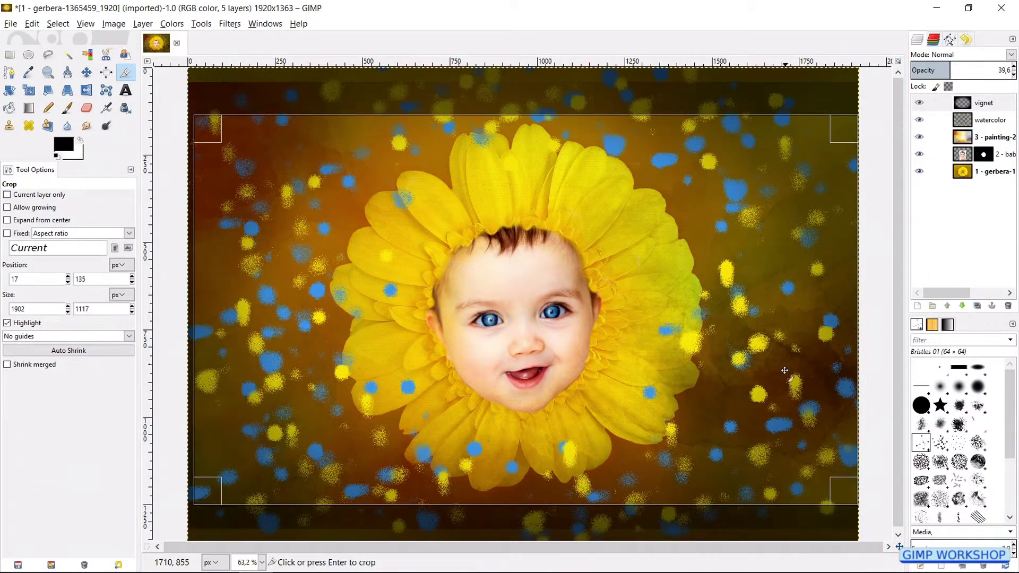
key(Return)
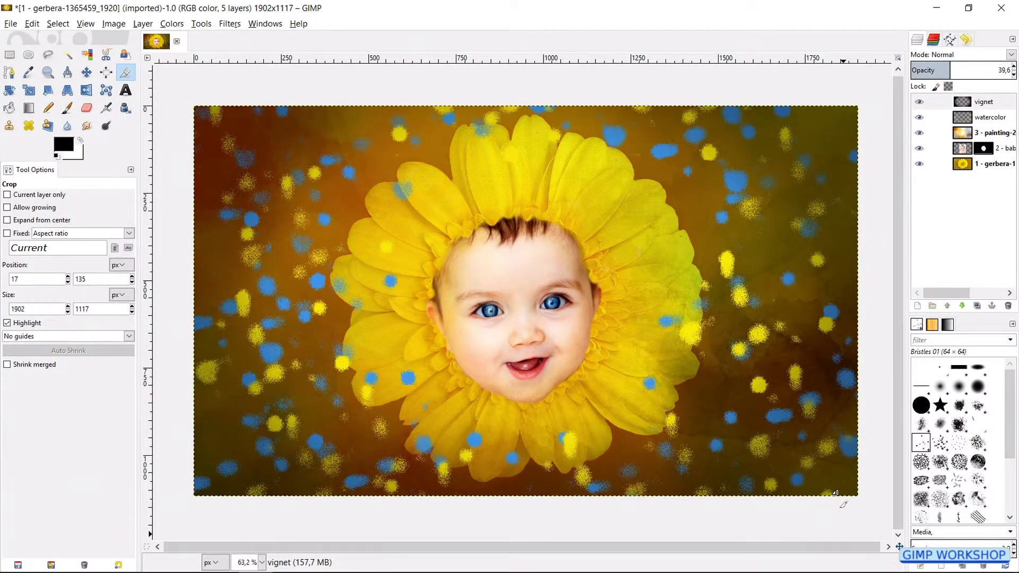
click(899, 57)
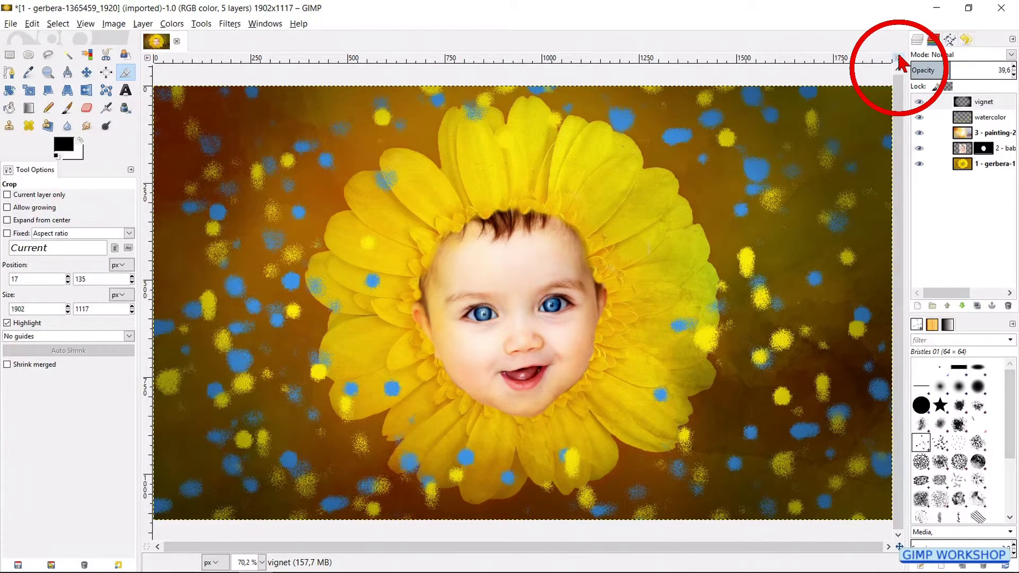